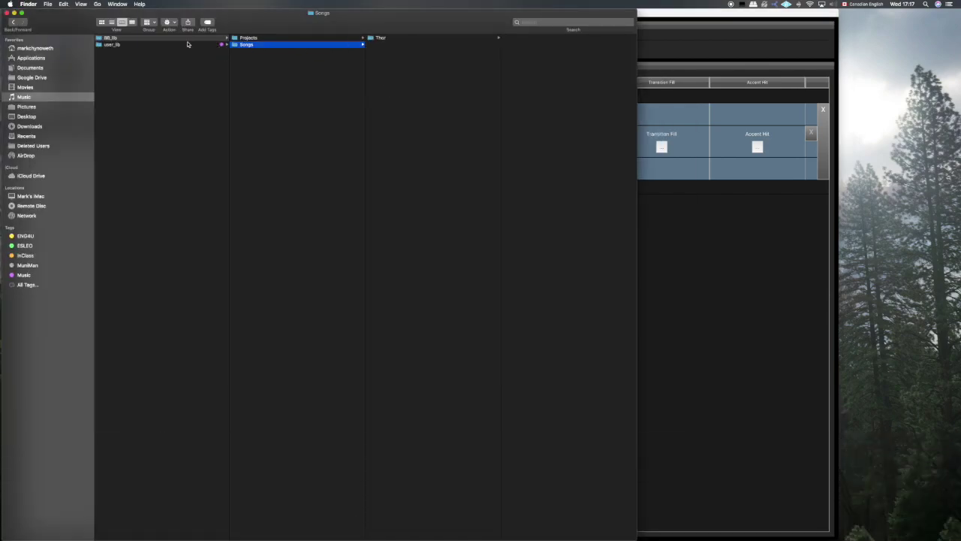
Open Thor_Main.mid from the Thor folder inside Songs with Logic Pro X
scroll(165, 61, left, 5)
scroll(160, 45, left, 2)
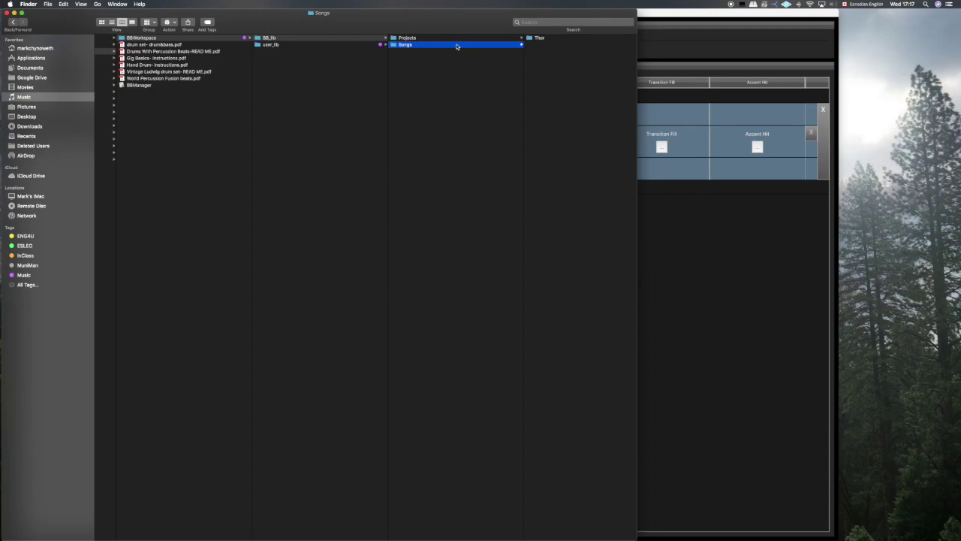
click(552, 38)
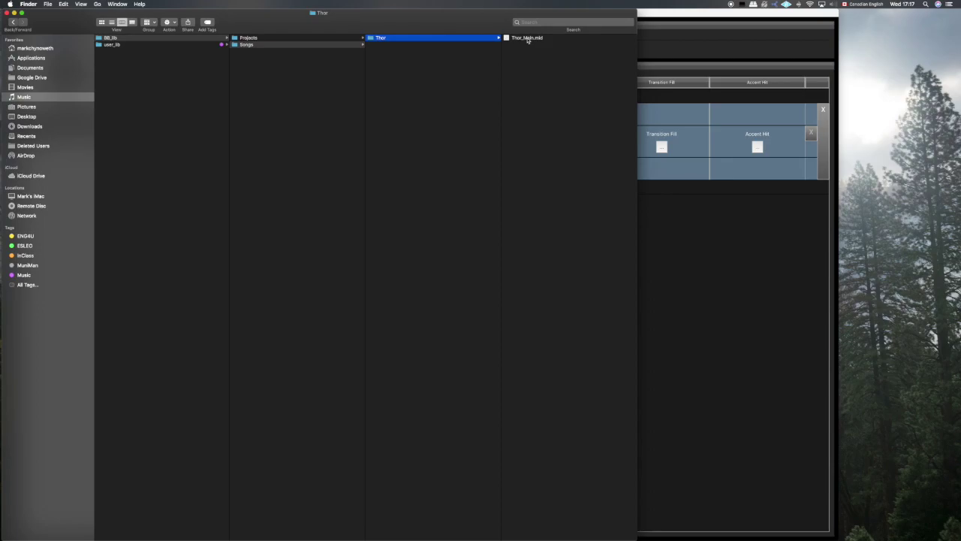
right_click(528, 40)
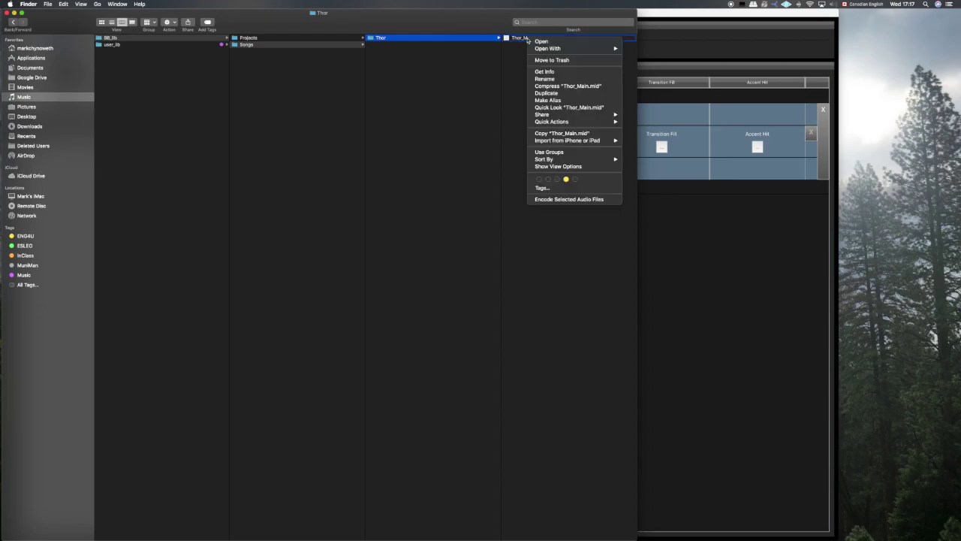
mouse_move(546, 51)
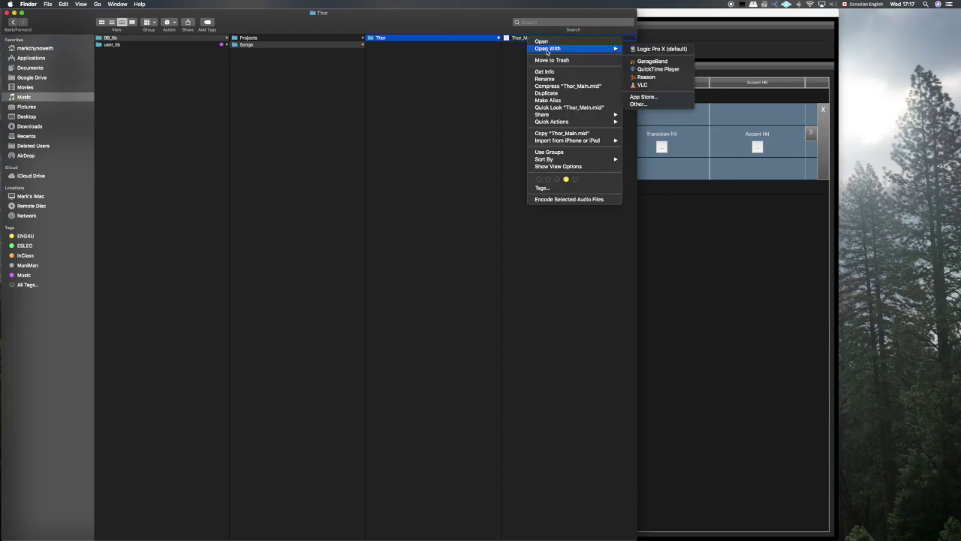
click(670, 52)
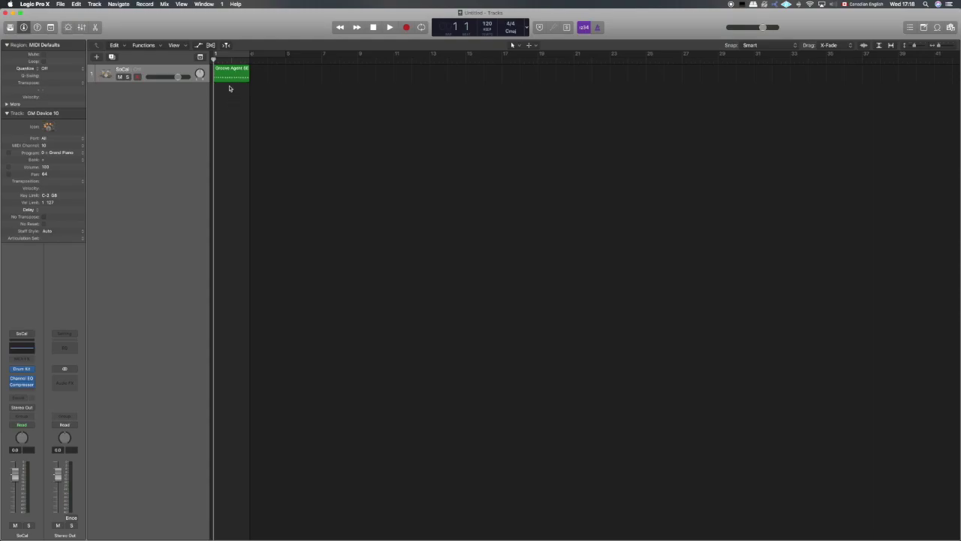
Move the Groove Agent SE region to bar 15 and show its notes in an enlarged Piano Roll editor
drag(229, 71, 484, 73)
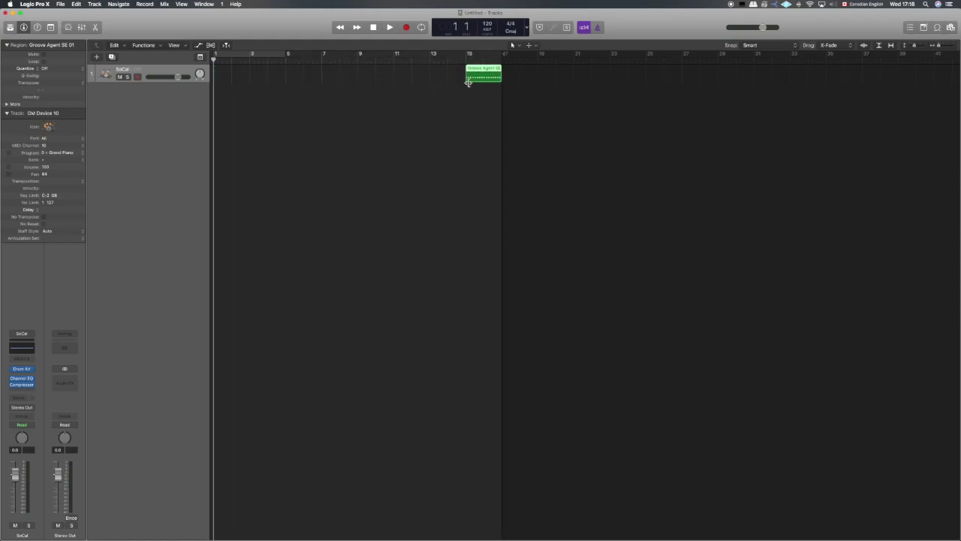
click(95, 27)
drag(248, 373, 251, 243)
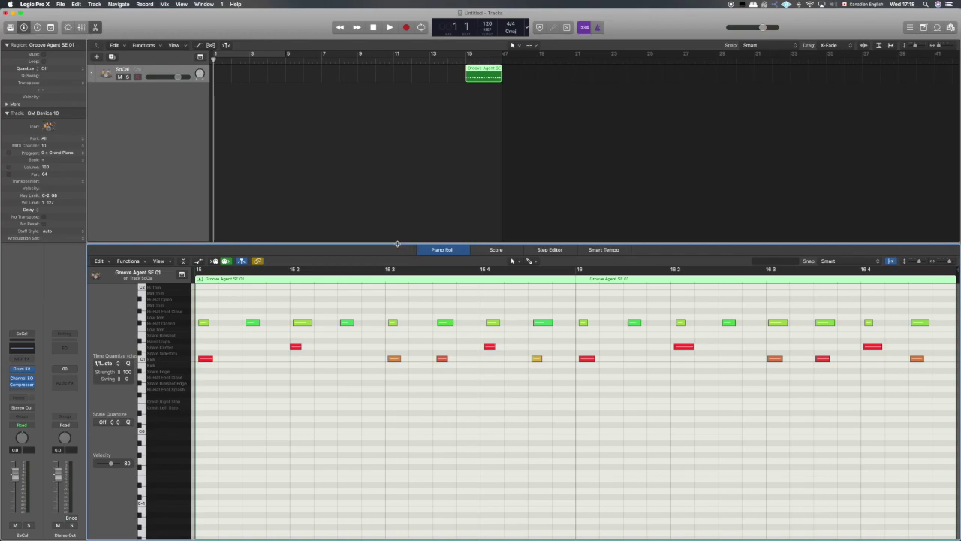
drag(395, 238, 390, 210)
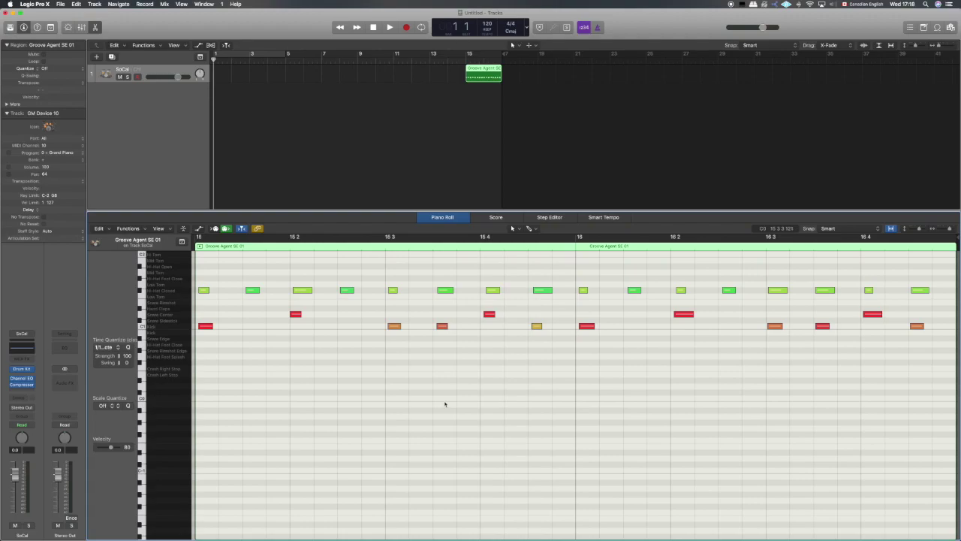
Copy the Groove Agent SE region from bar 15 to the start of bar 1, keeping the original in place
click(484, 71)
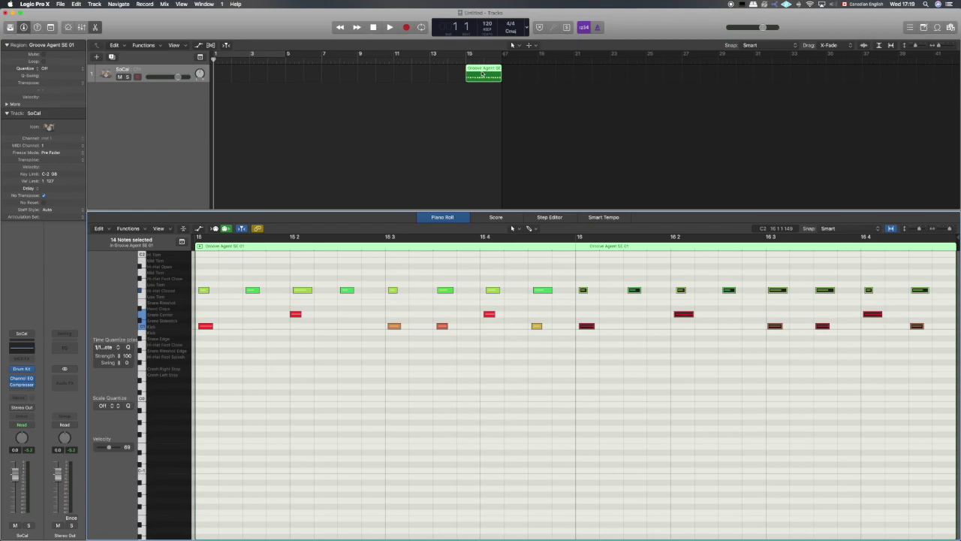
right_click(483, 75)
click(480, 74)
drag(480, 73, 372, 76)
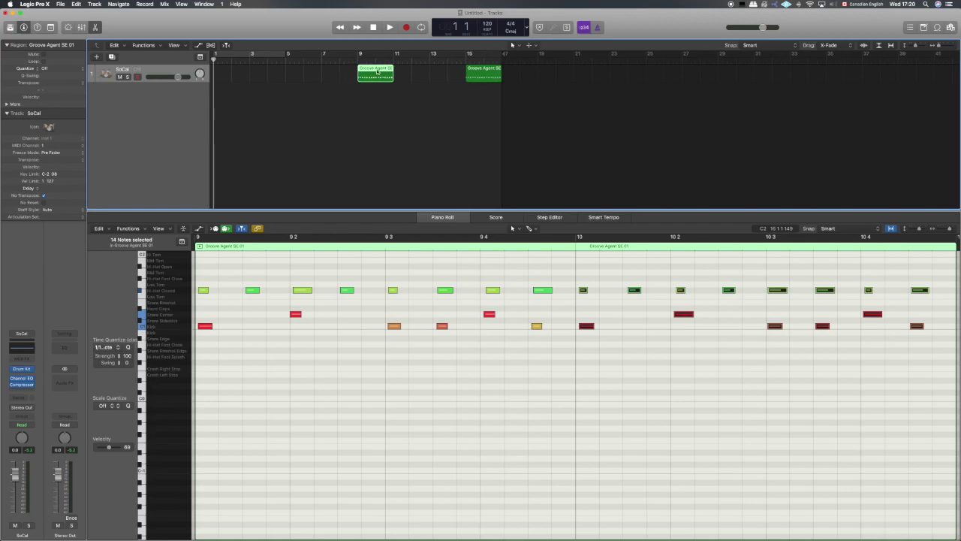
drag(377, 71, 232, 71)
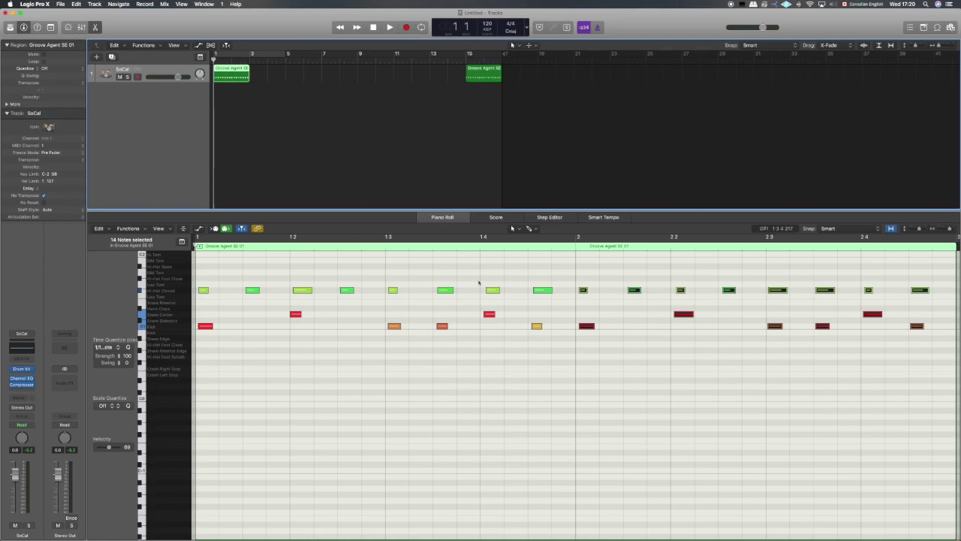
Delete all notes in bar 2 of the copied region at bar 1
click(943, 355)
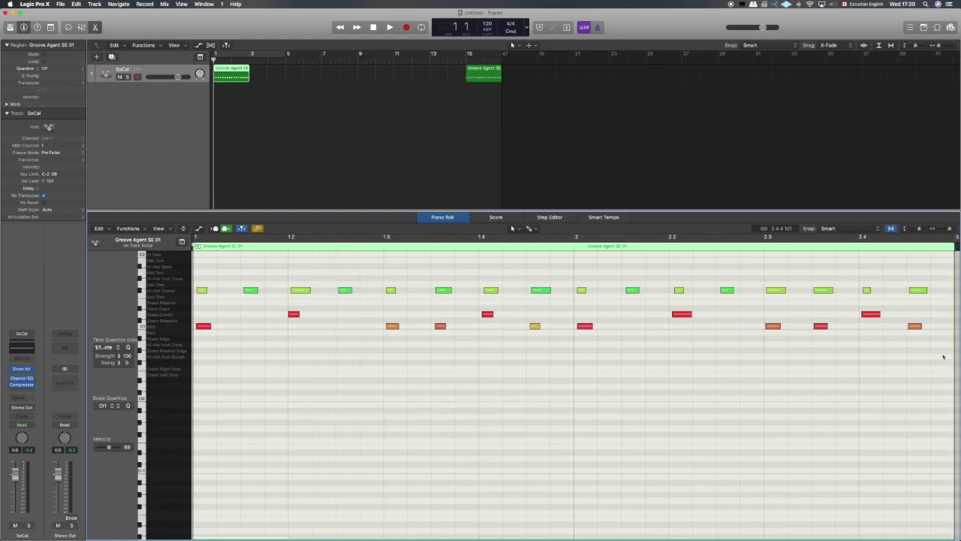
drag(928, 349, 577, 267)
key(Delete)
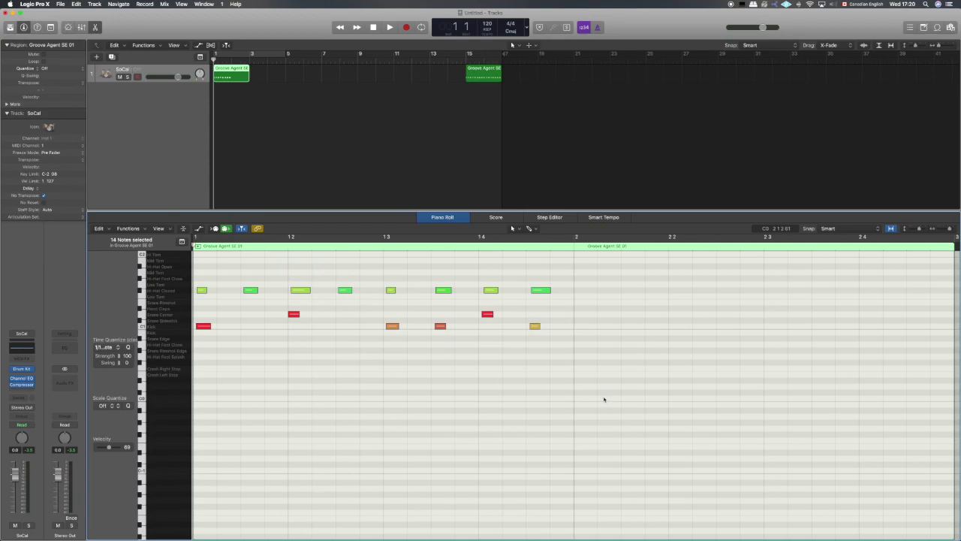
Copy the first kick note of bar 1 and paste it at the start of bar 2
scroll(589, 386, up, 4)
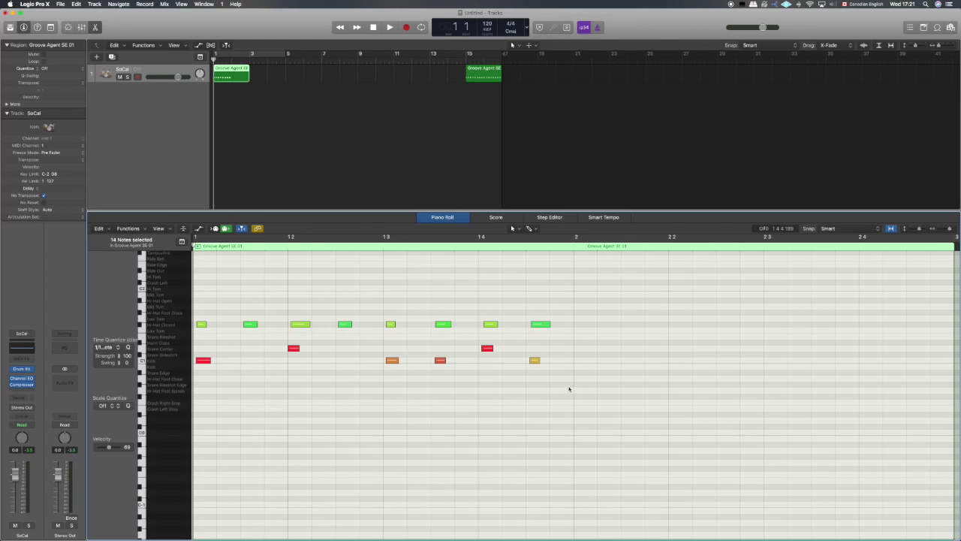
key(Left)
drag(253, 383, 188, 356)
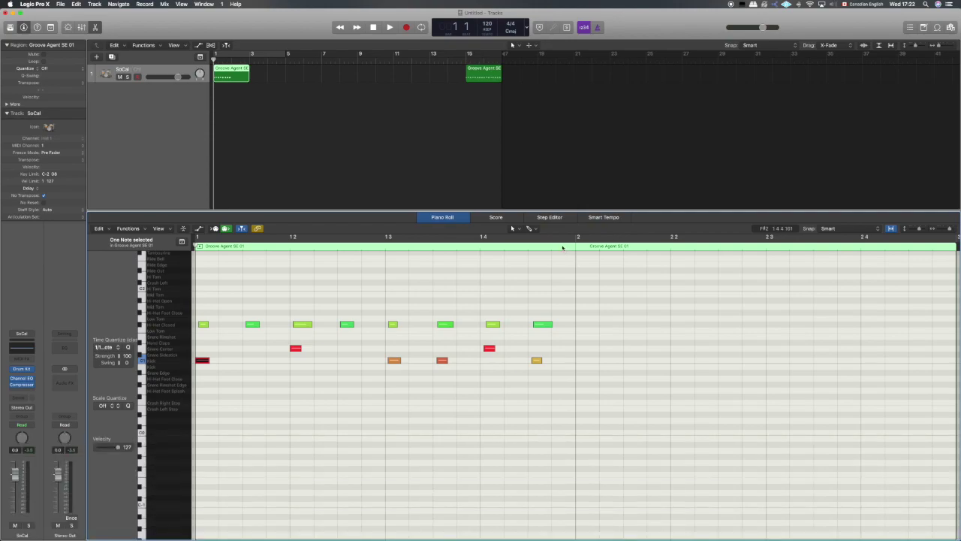
drag(197, 250, 575, 248)
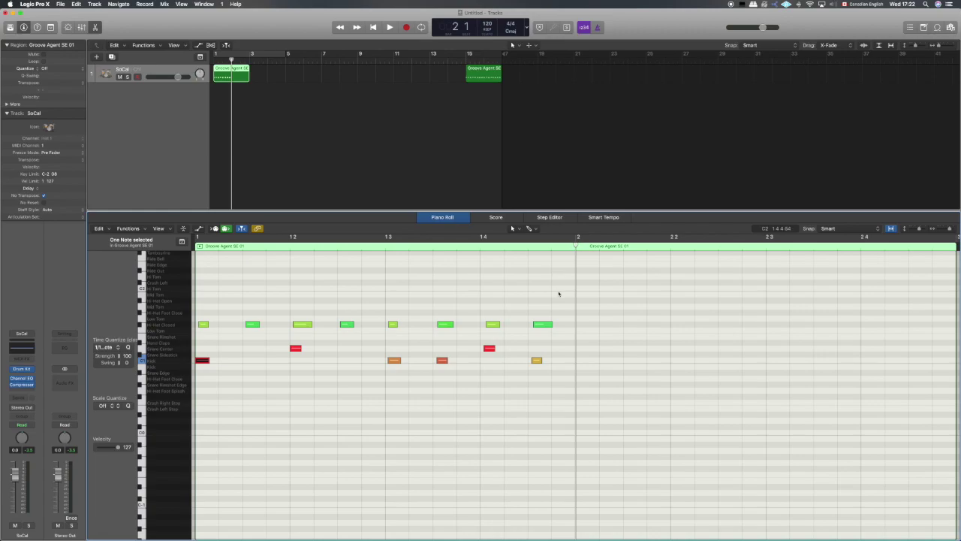
key(ctrl+v)
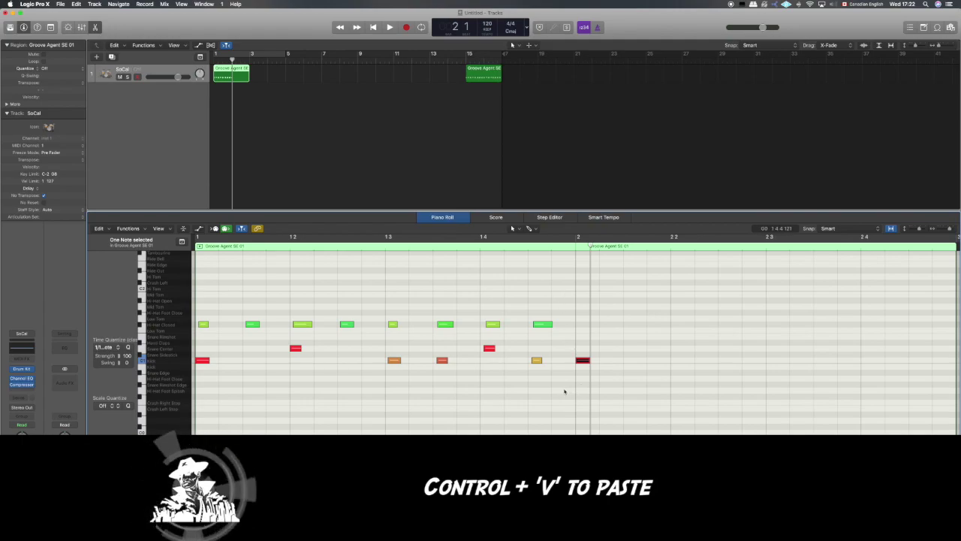
Duplicate the kick note at the start of bar 2 onto the Crash Left row at the same position
drag(565, 388, 193, 294)
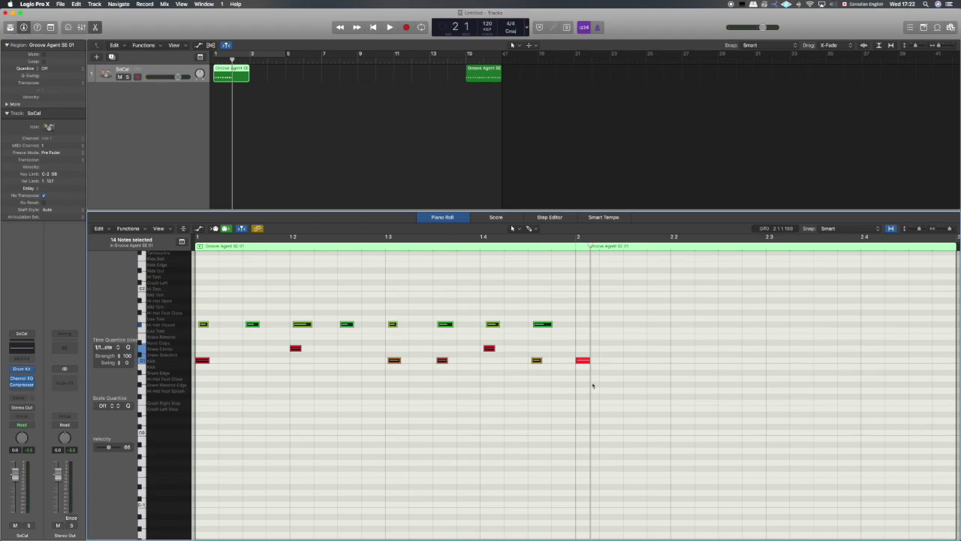
click(583, 362)
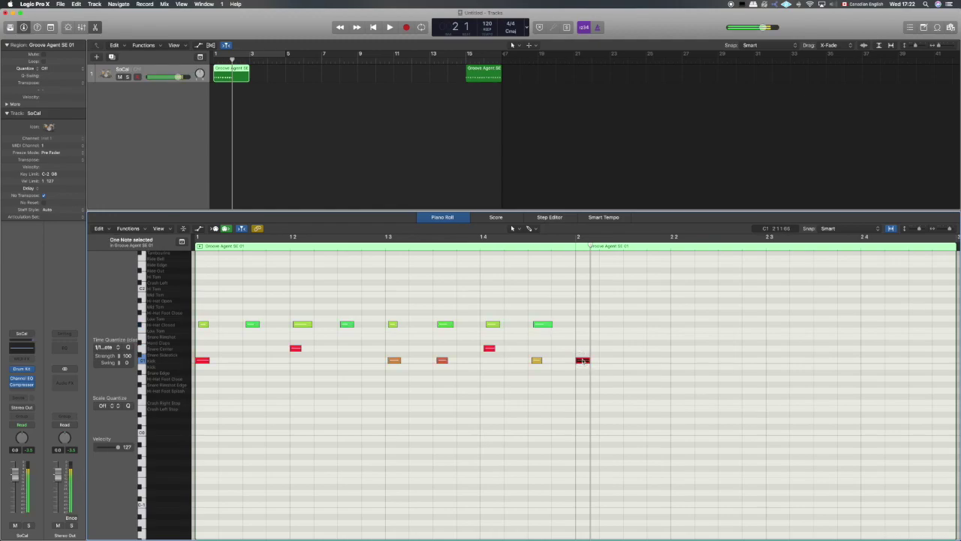
mouse_move(583, 362)
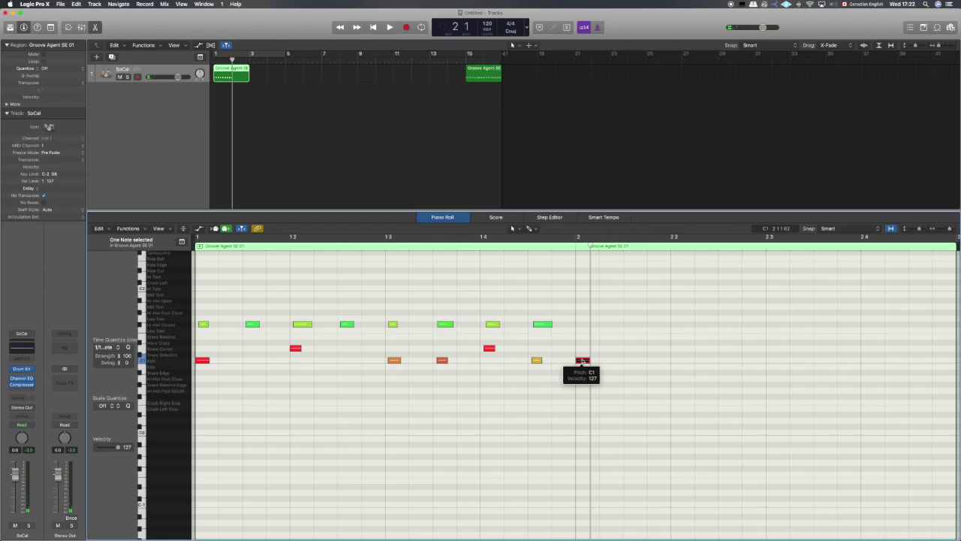
scroll(559, 409, up, 5)
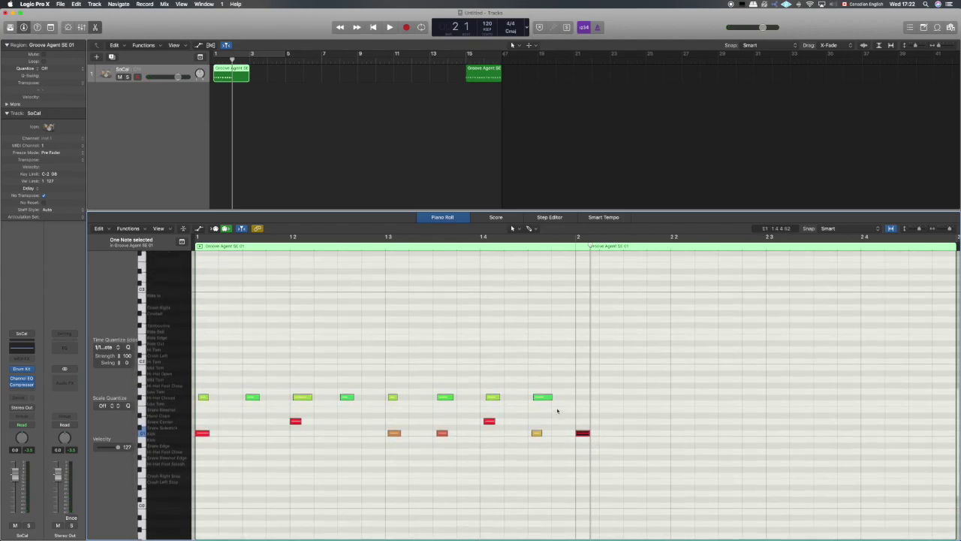
scroll(557, 410, down, 1)
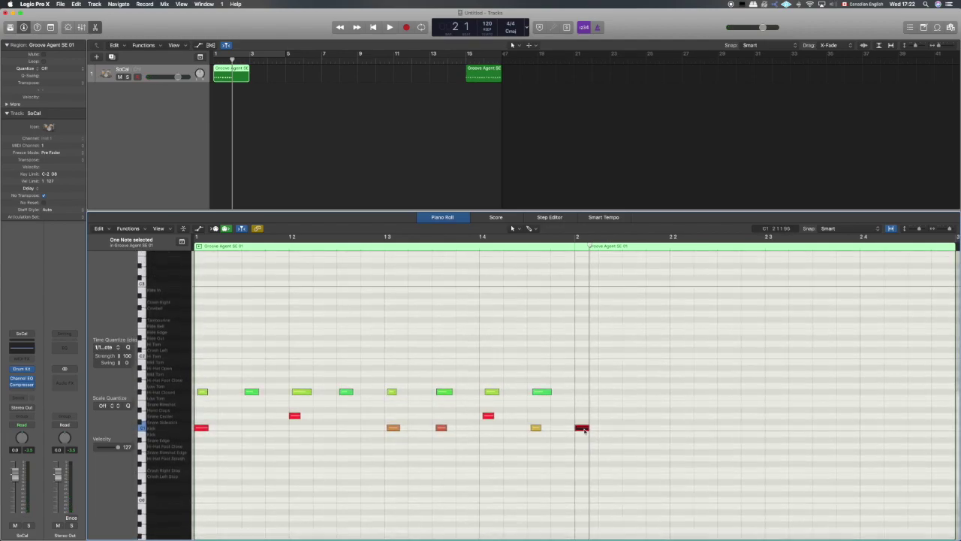
mouse_move(583, 430)
scroll(583, 430, right, 1)
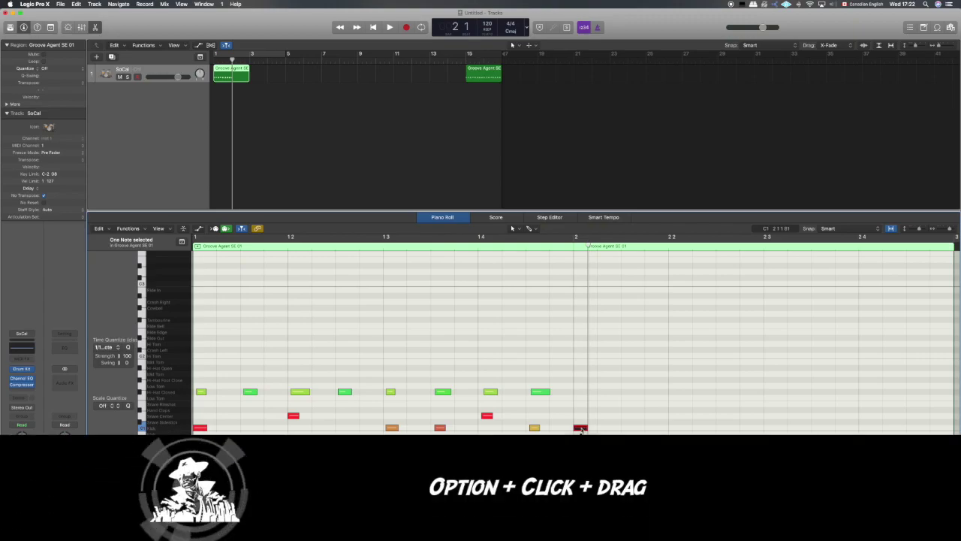
drag(581, 430, 582, 357)
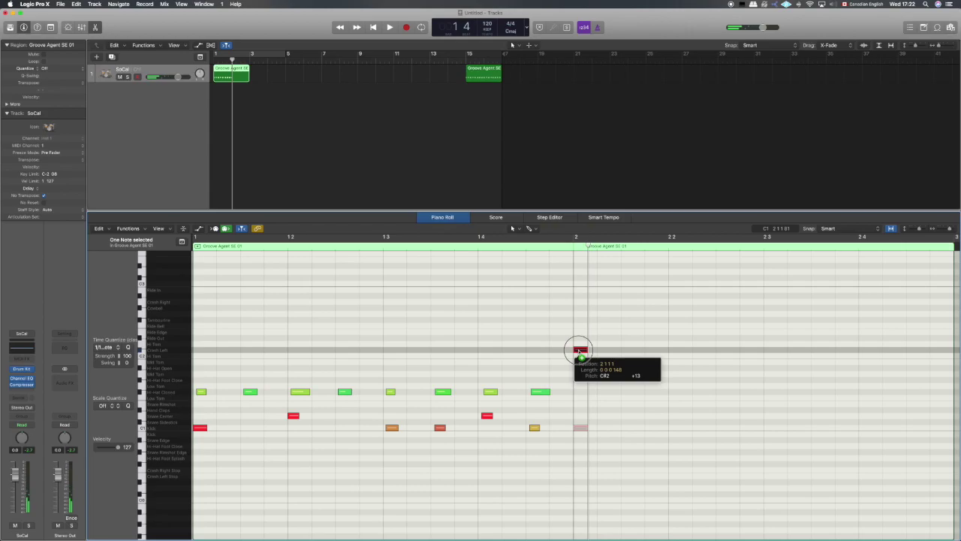
drag(582, 358, 578, 350)
Play the ending from just before bar 2, and audition the Crash Right and Crash Left sounds
click(562, 247)
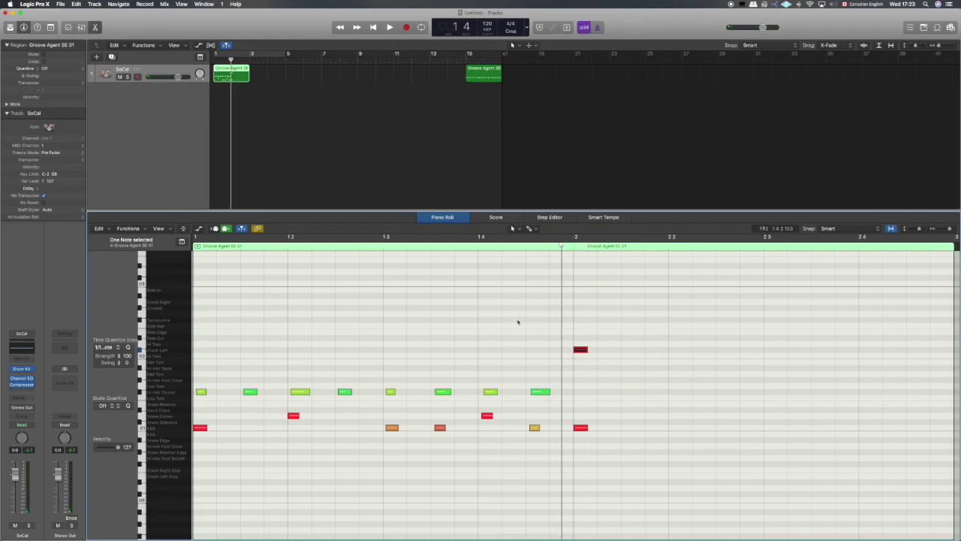
key(space)
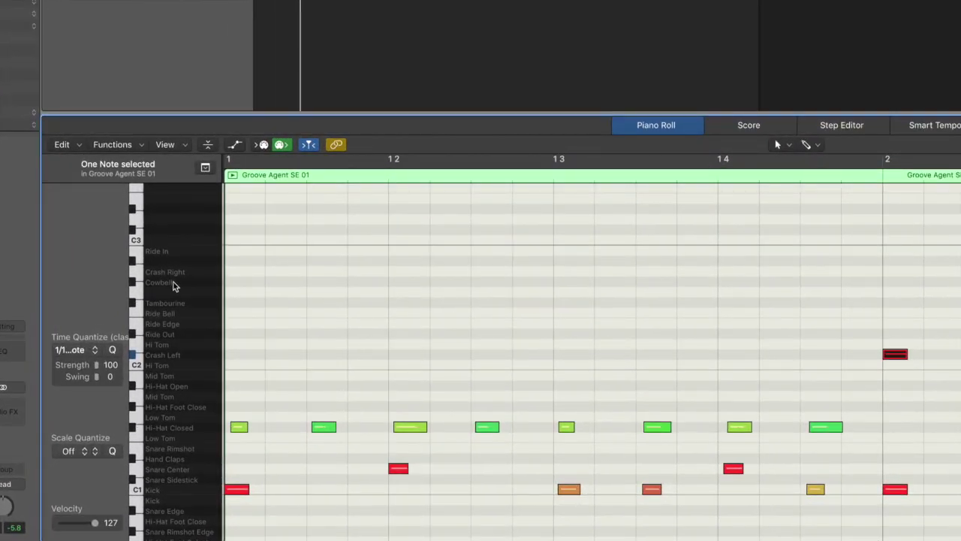
click(167, 278)
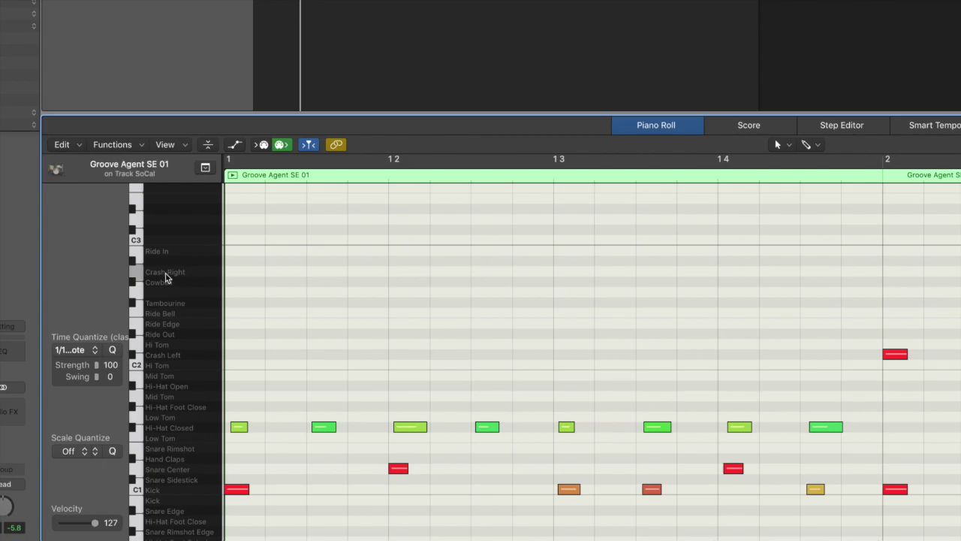
click(176, 356)
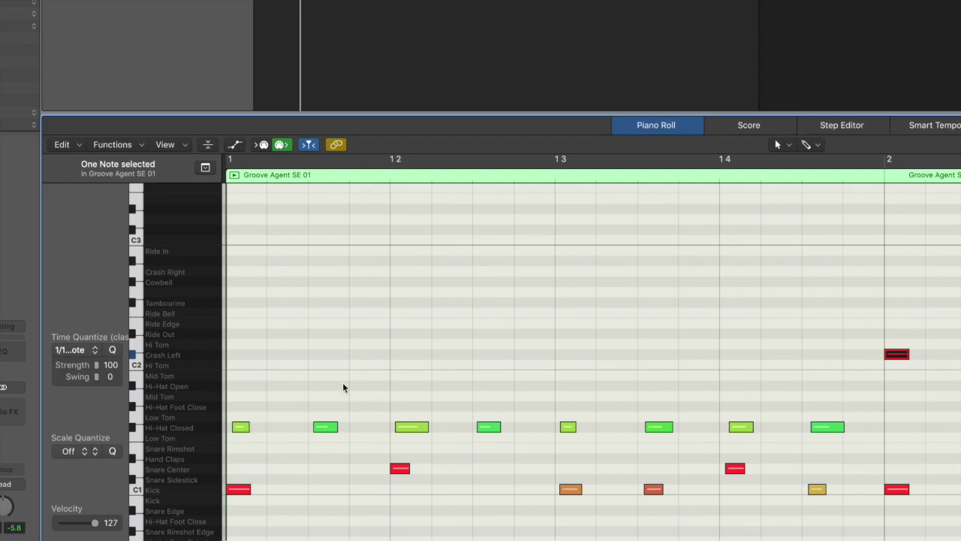
Delete the kick and snare notes on the first two beats of bar 1
scroll(567, 352, down, 1)
scroll(567, 352, down, 4)
scroll(567, 351, down, 1)
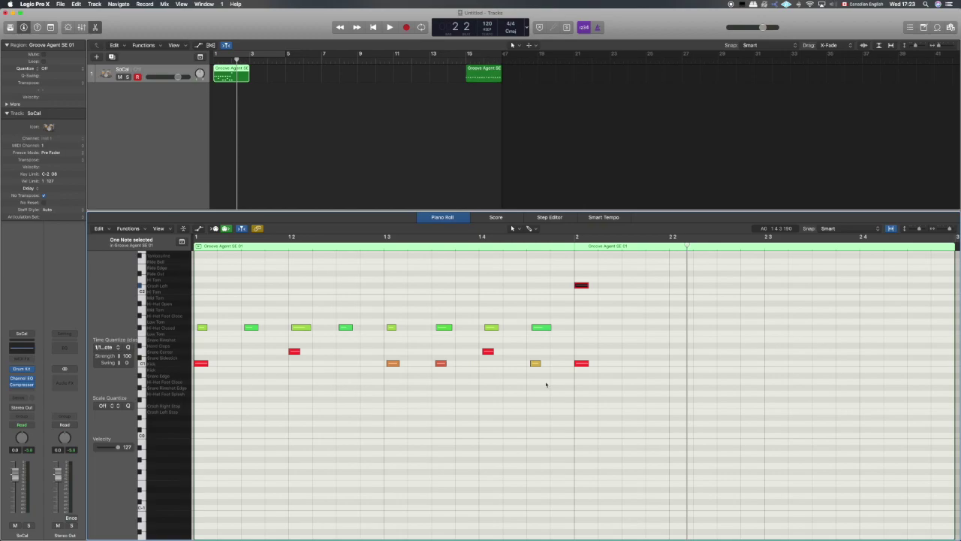
drag(307, 368, 188, 350)
key(Delete)
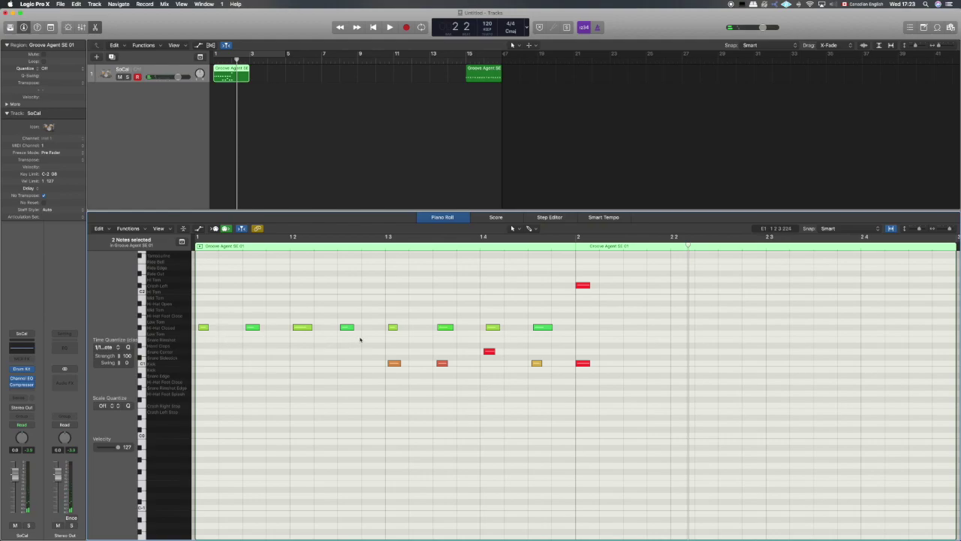
Quantize the first four closed hi-hat notes of bar 1 and play the region from its start
drag(362, 337, 195, 323)
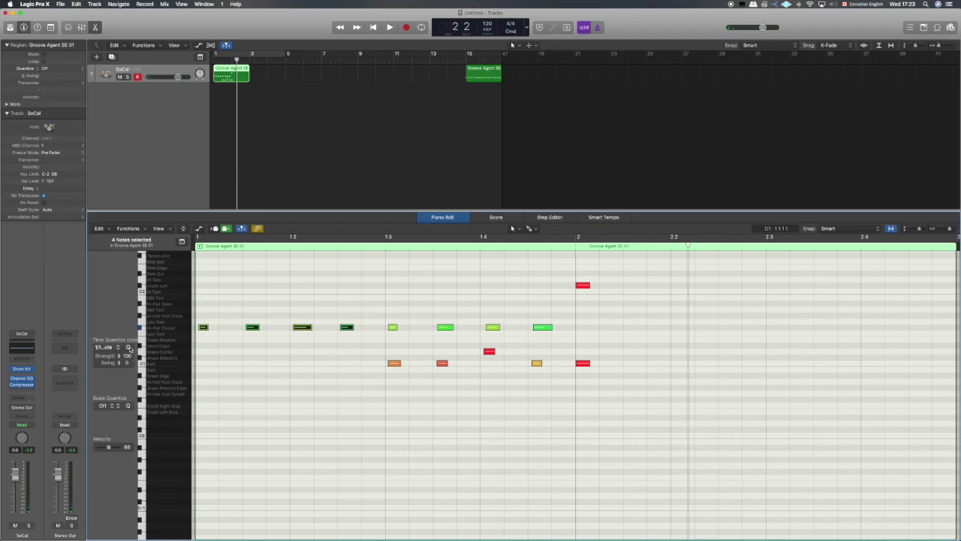
click(129, 346)
key(Return)
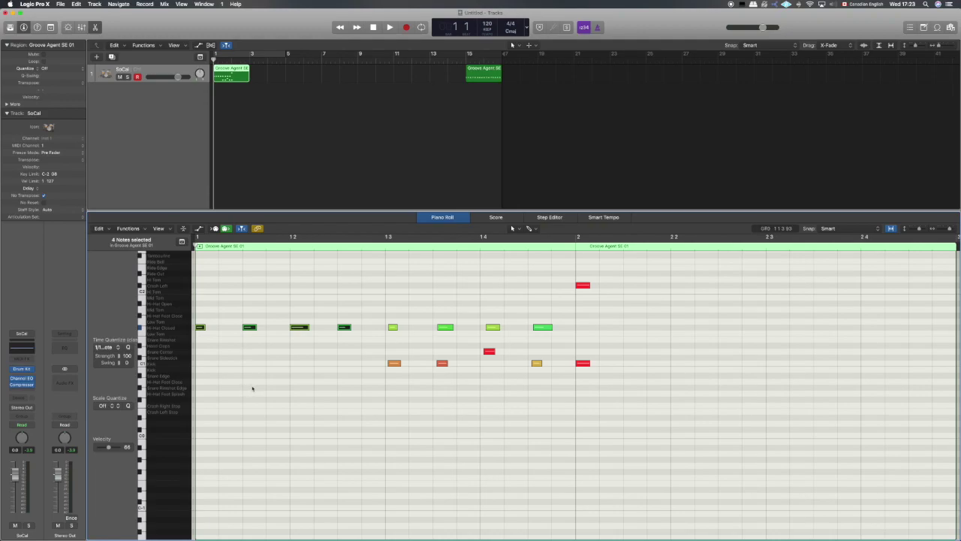
key(space)
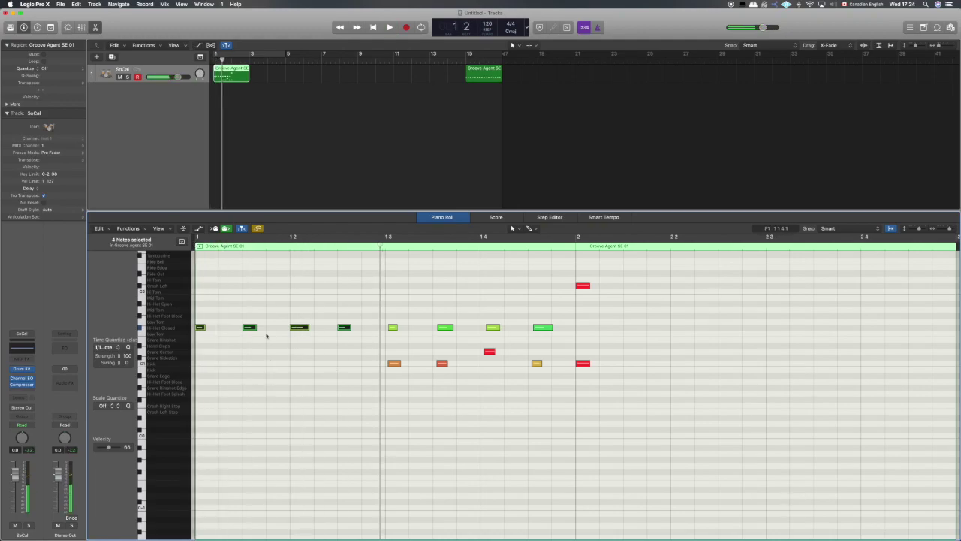
Set the playhead to beat 3 of bar 1 and move that beat's kick note half a beat earlier
drag(371, 247, 386, 247)
key(shift+i)
click(395, 365)
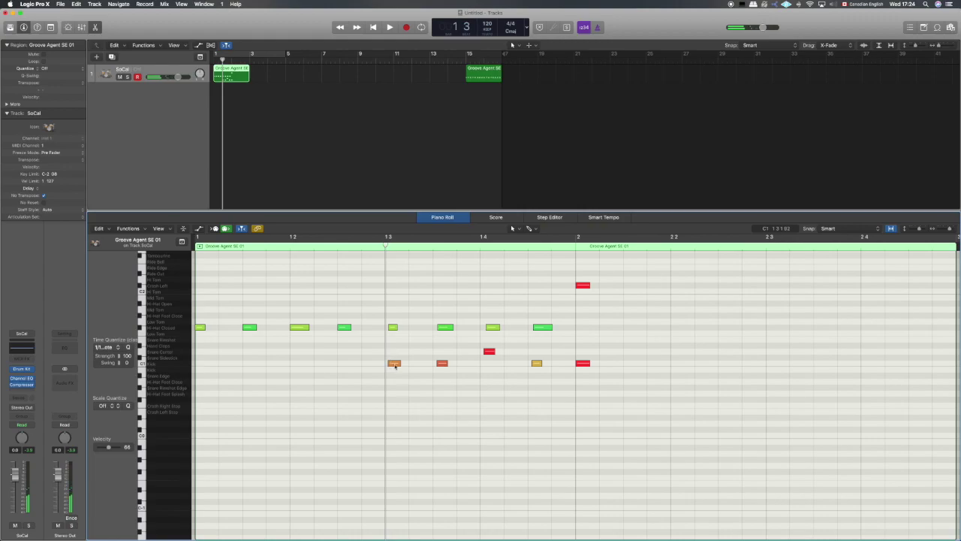
drag(395, 364, 346, 365)
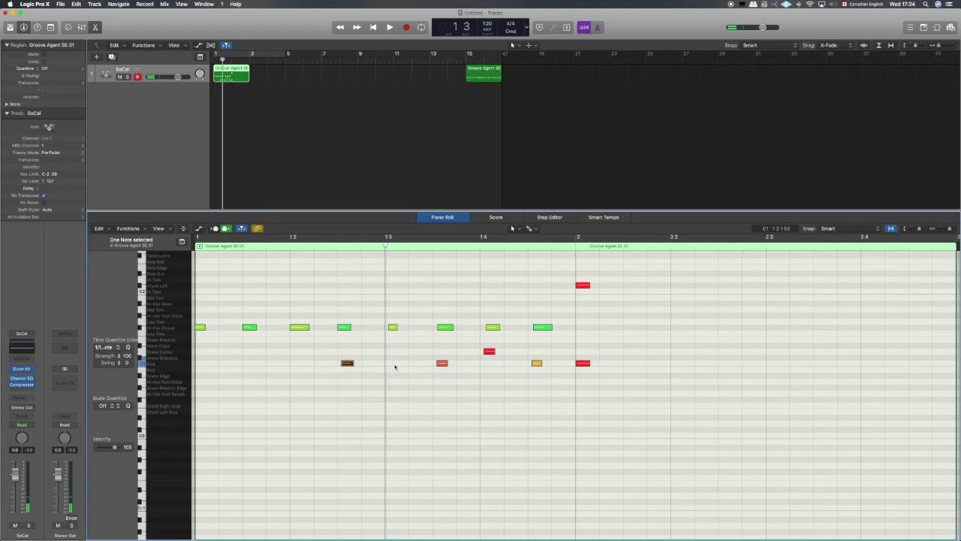
Move the snare note from beat 4 to beat 3 of bar 1 and play the region from its start
click(489, 351)
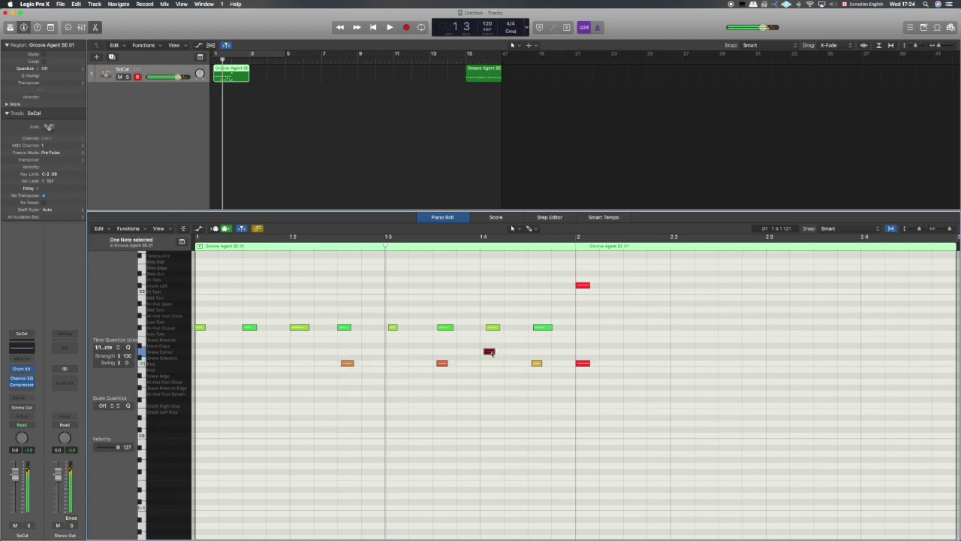
drag(491, 351, 393, 351)
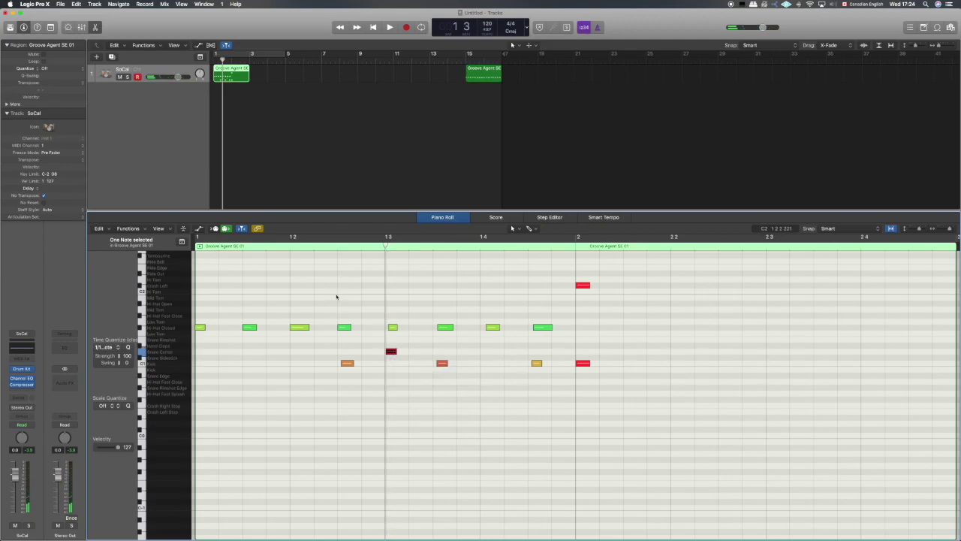
key(Return)
key(space)
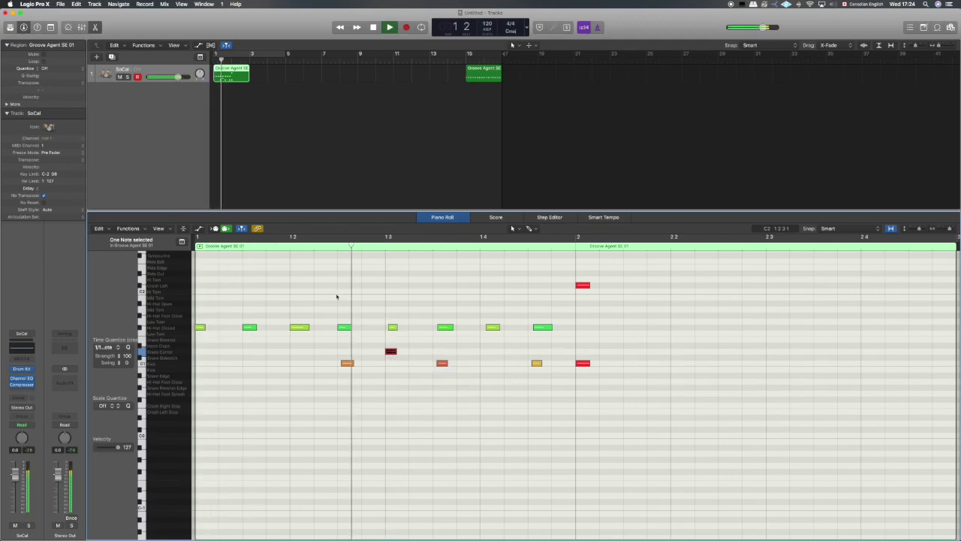
Delete the closed hi-hat notes halfway through beat 2 and on beat 3, and set the velocity of the kick before beat 3 to 127
click(344, 327)
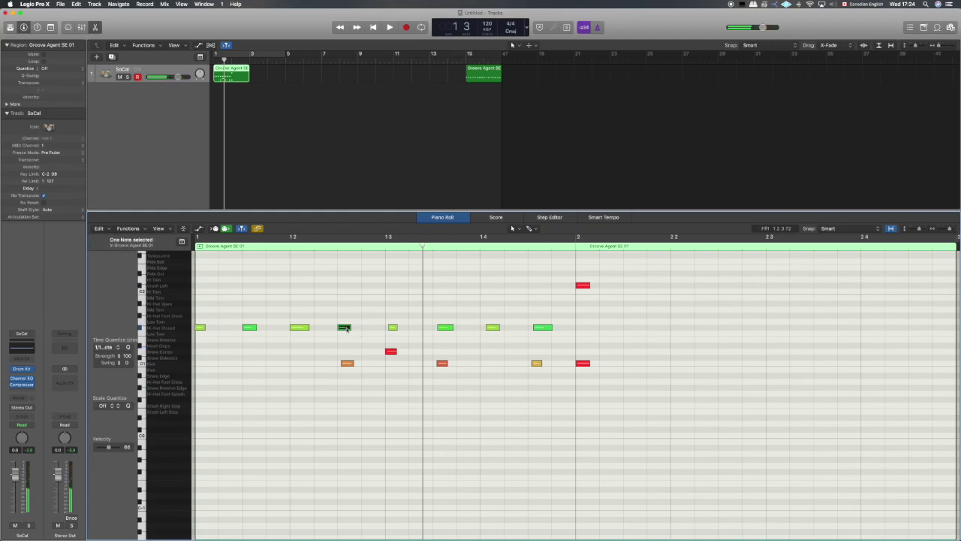
key(Delete)
key(Right)
key(Delete)
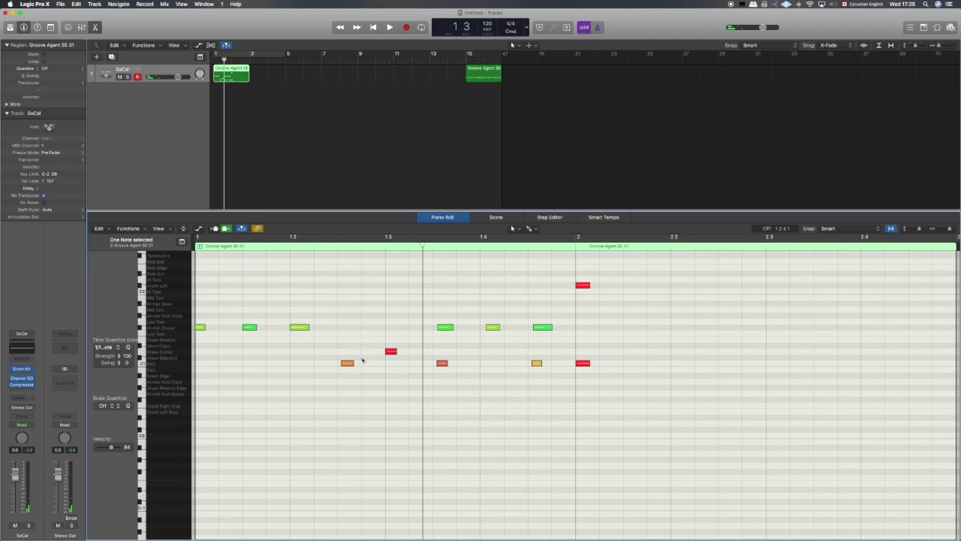
click(345, 363)
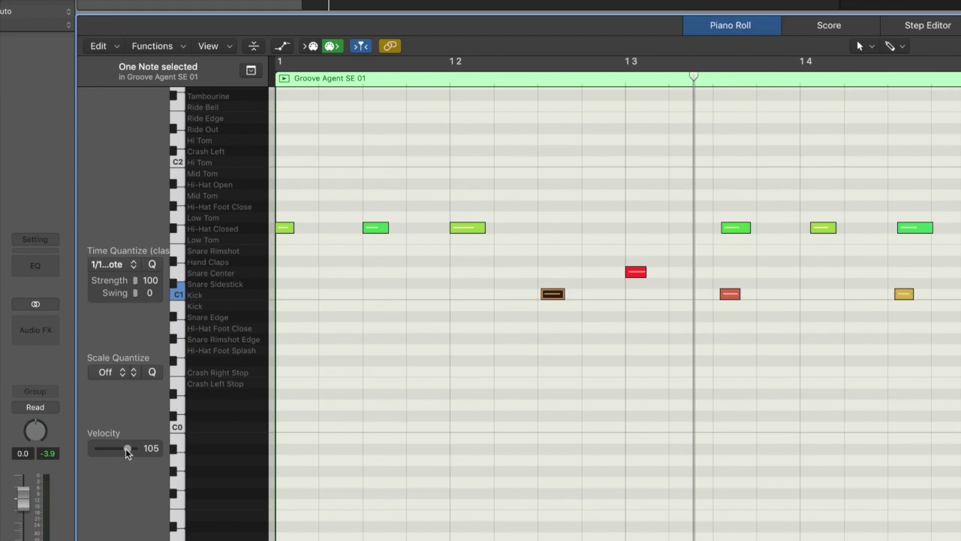
drag(127, 450, 141, 450)
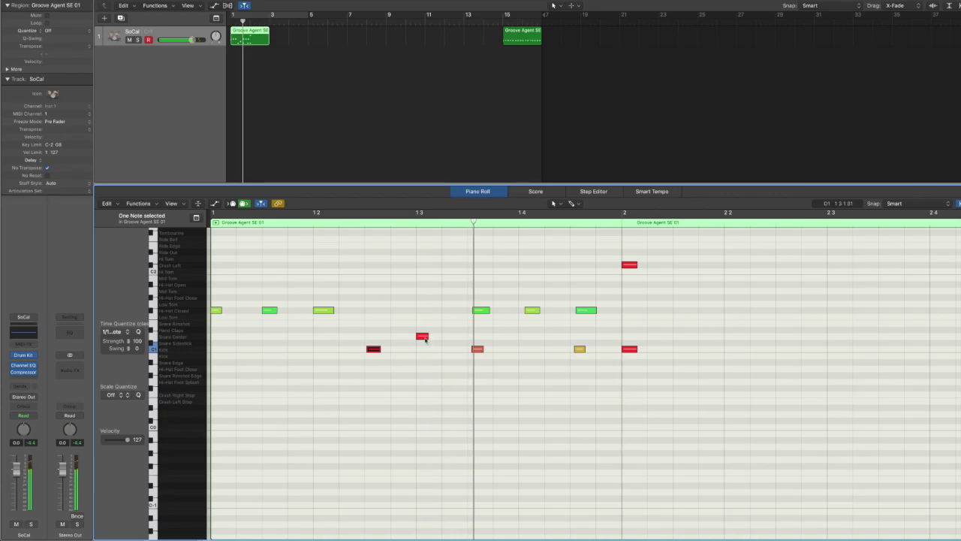
Delete the last three closed hi-hat notes of bar 1 and shift the kick halfway through beat 3 slightly earlier onto the grid
click(481, 310)
key(Delete)
click(532, 310)
key(Delete)
click(587, 310)
key(Delete)
drag(477, 351, 473, 351)
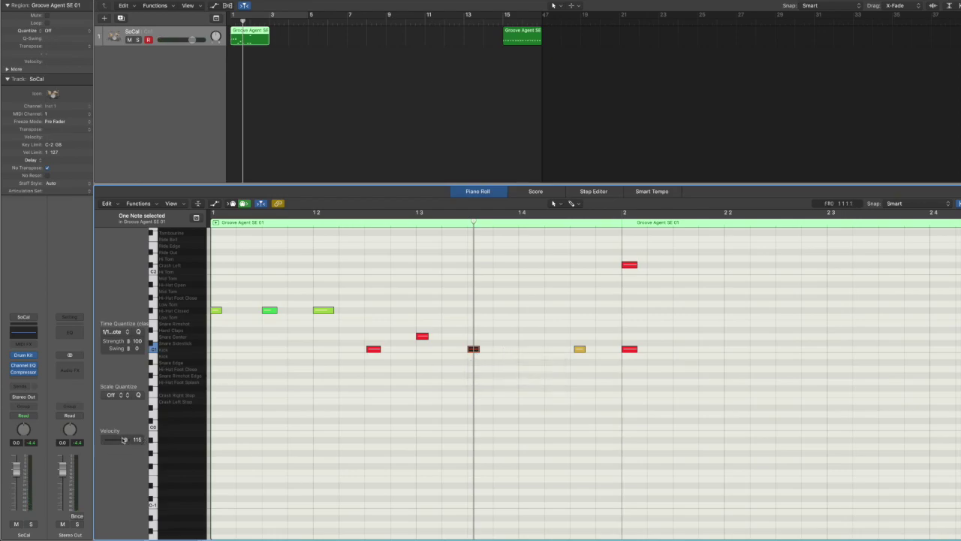
Place a copy of the beat 3 snare note slightly ahead of the original and play the region
click(423, 337)
mouse_move(422, 337)
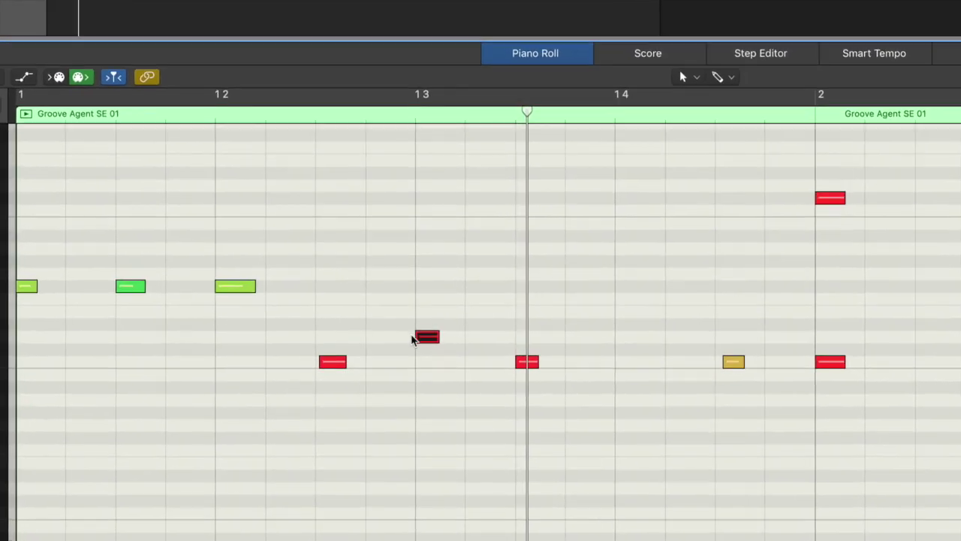
mouse_move(427, 339)
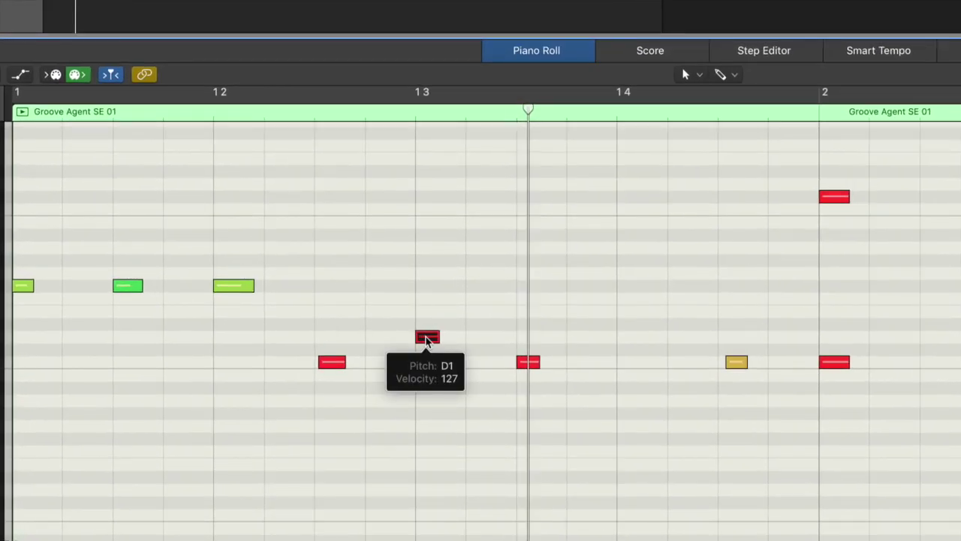
drag(427, 339, 415, 339)
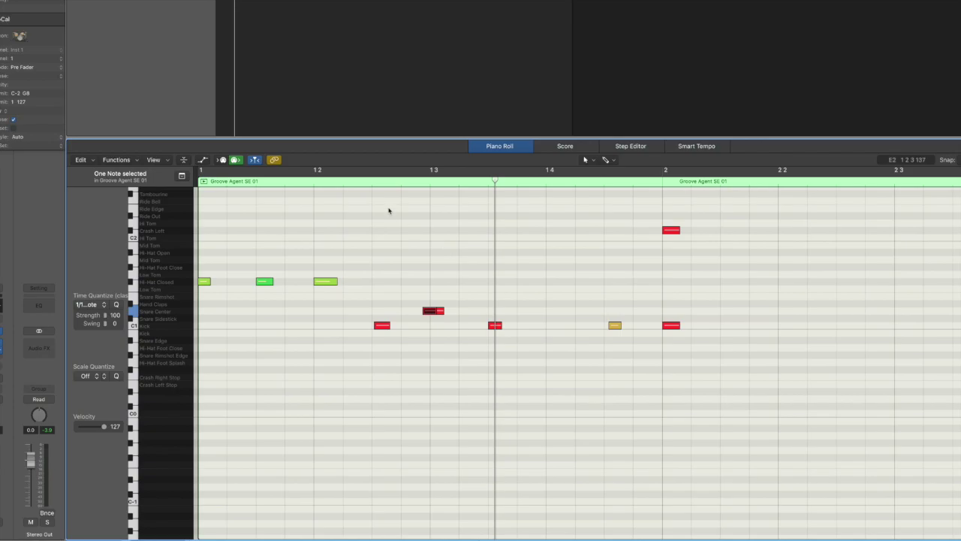
key(space)
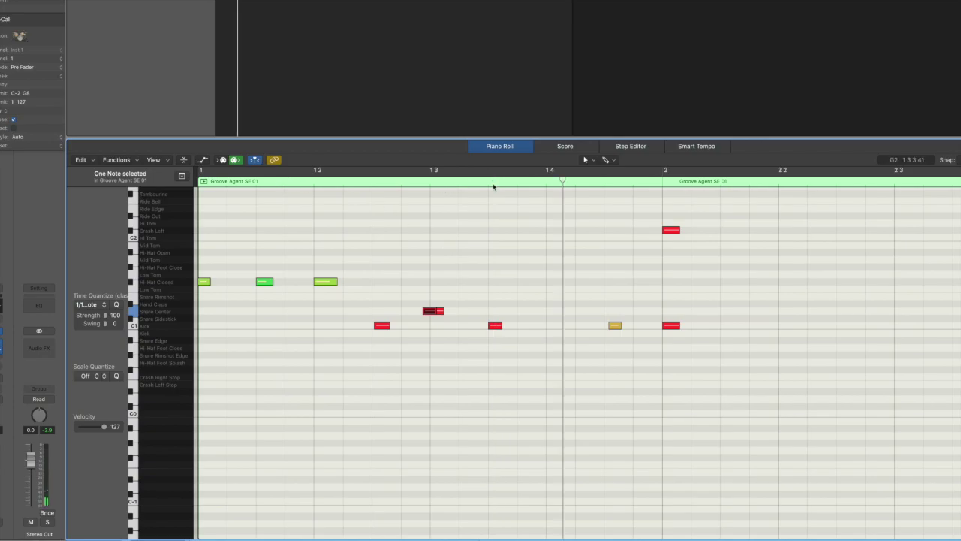
Copy the pair of snare notes around beat 3 one beat later to beat 4 and play the region
drag(417, 302, 424, 309)
click(436, 311)
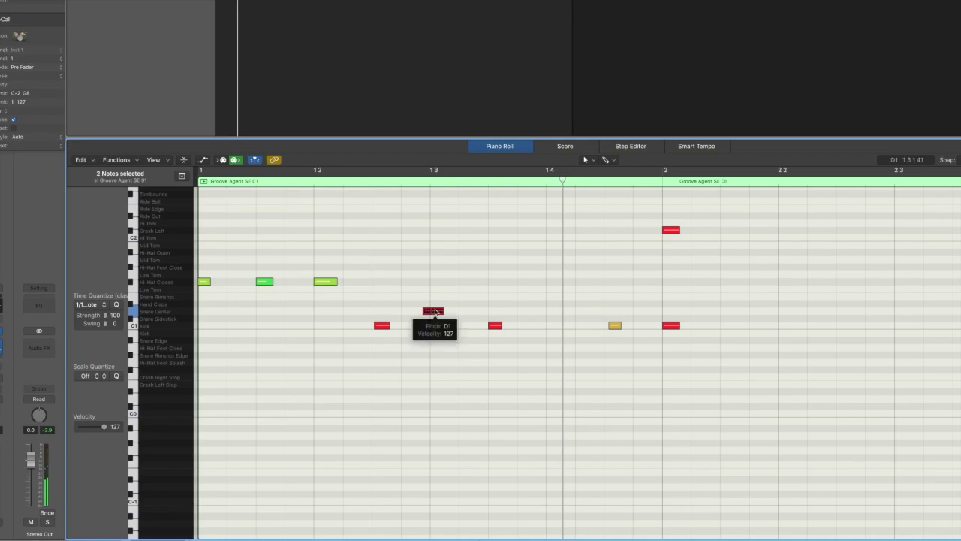
drag(435, 311, 552, 311)
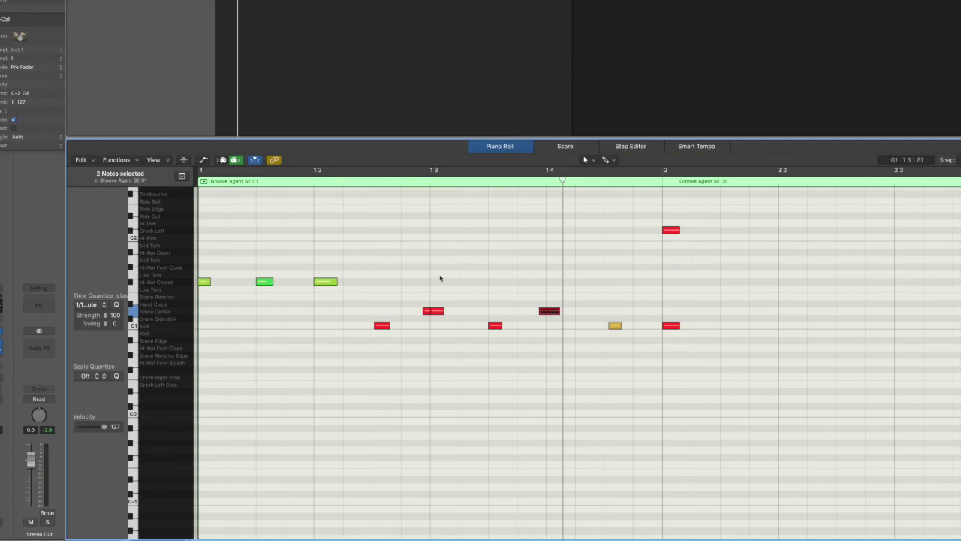
key(space)
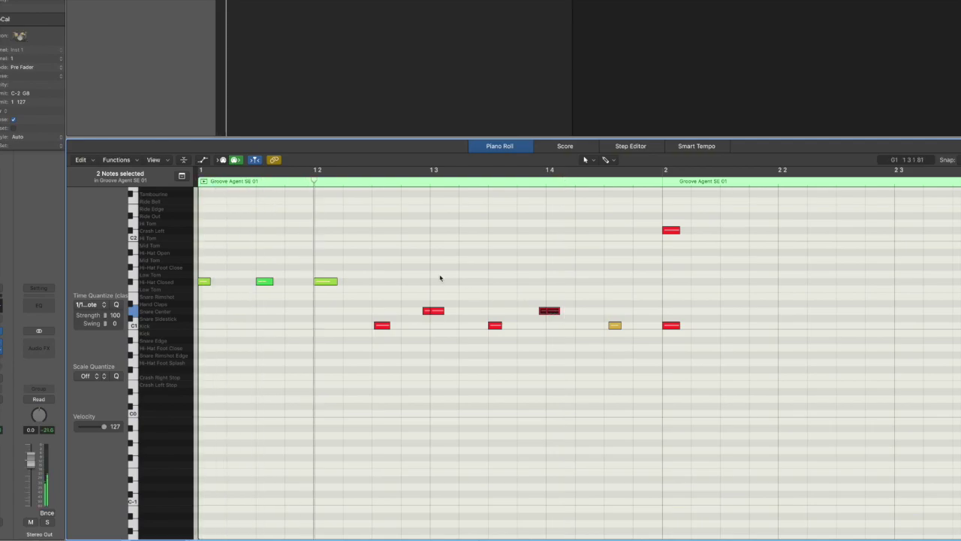
Replace the kick note halfway through beat 4 with a copy of the beat 4 snare pair and play the result
click(613, 325)
key(Delete)
drag(530, 293, 564, 320)
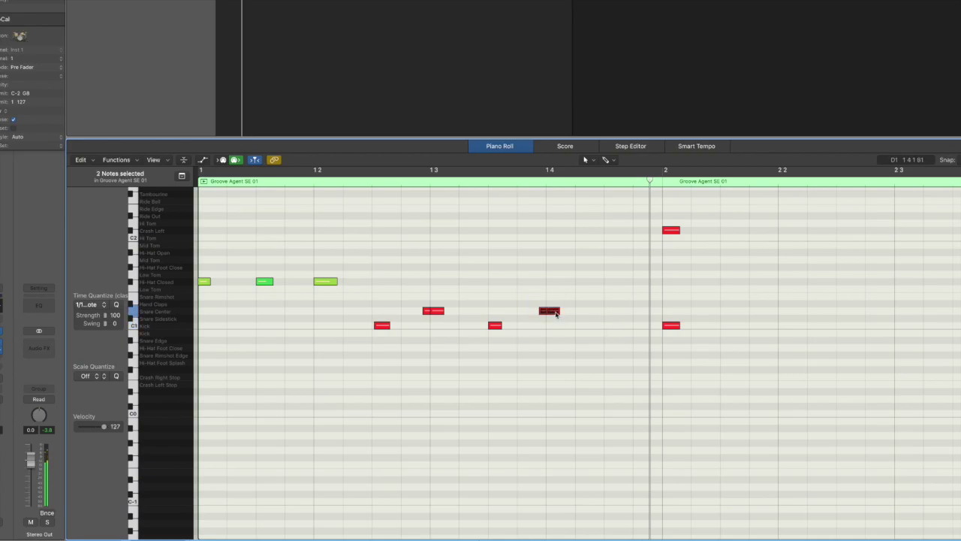
mouse_move(556, 312)
drag(555, 312, 615, 311)
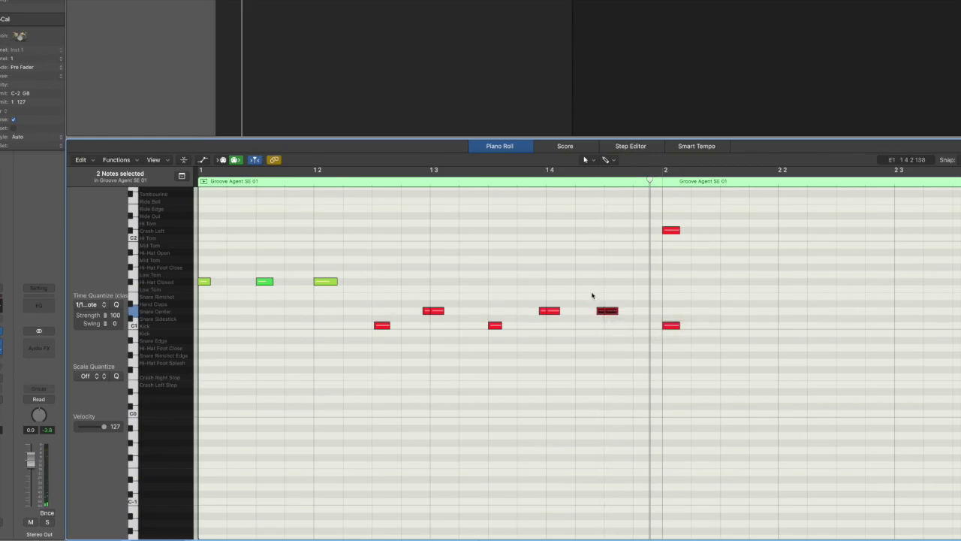
key(space)
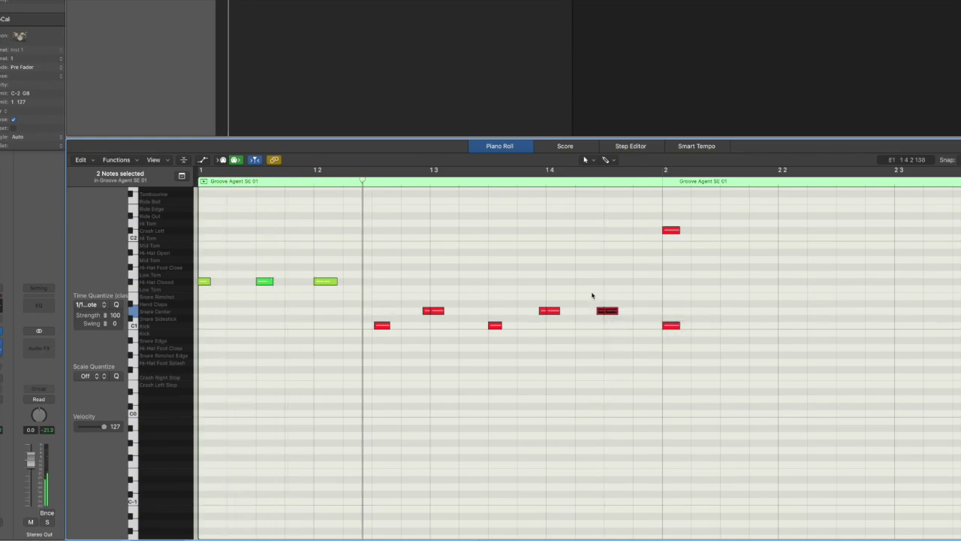
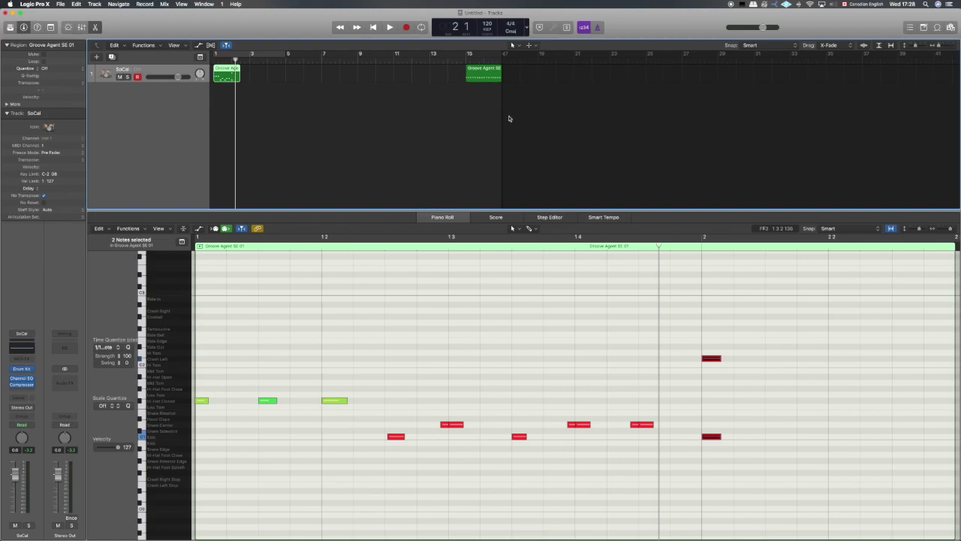
Select only the edited region at bar 1 and start exporting the selection as a MIDI file
drag(486, 100, 282, 58)
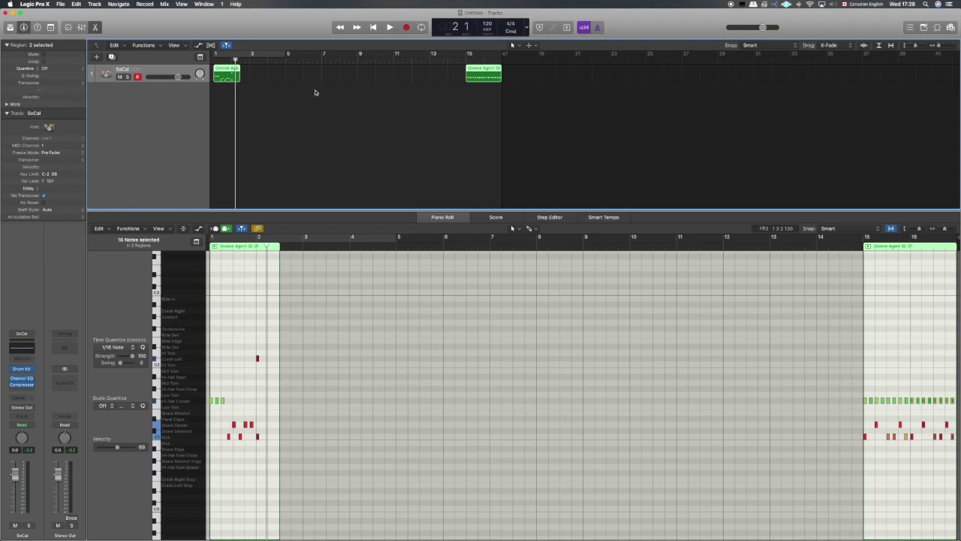
click(473, 100)
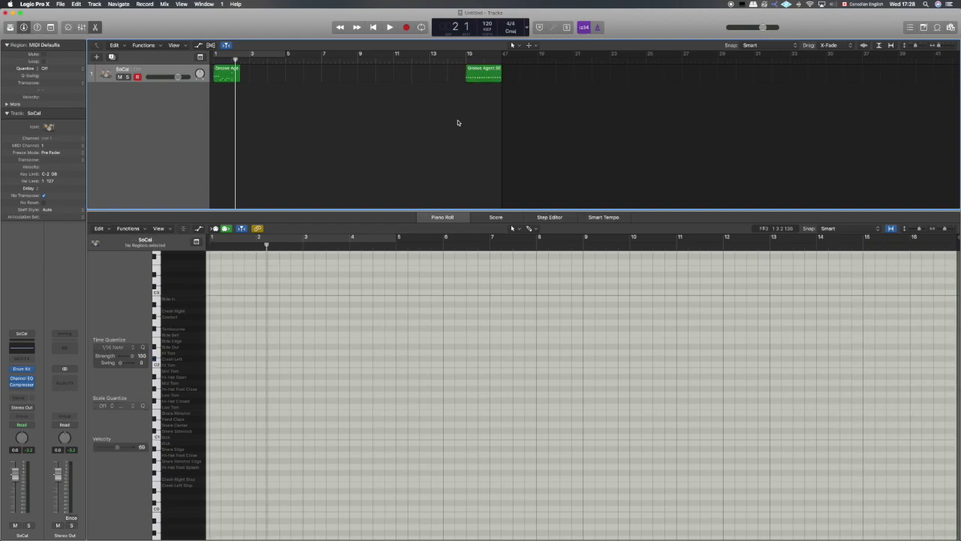
click(234, 76)
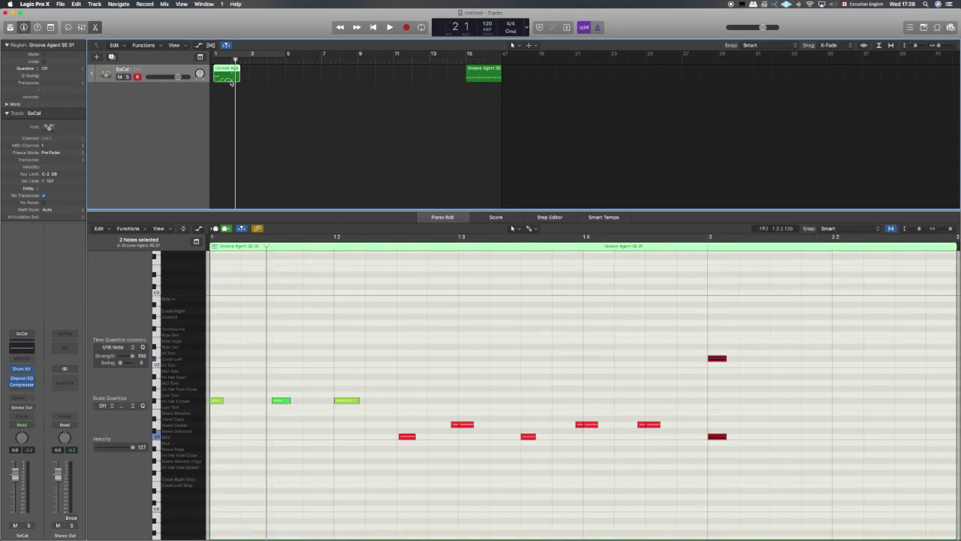
mouse_move(228, 74)
mouse_down()
mouse_move(237, 74)
mouse_move(225, 73)
mouse_up()
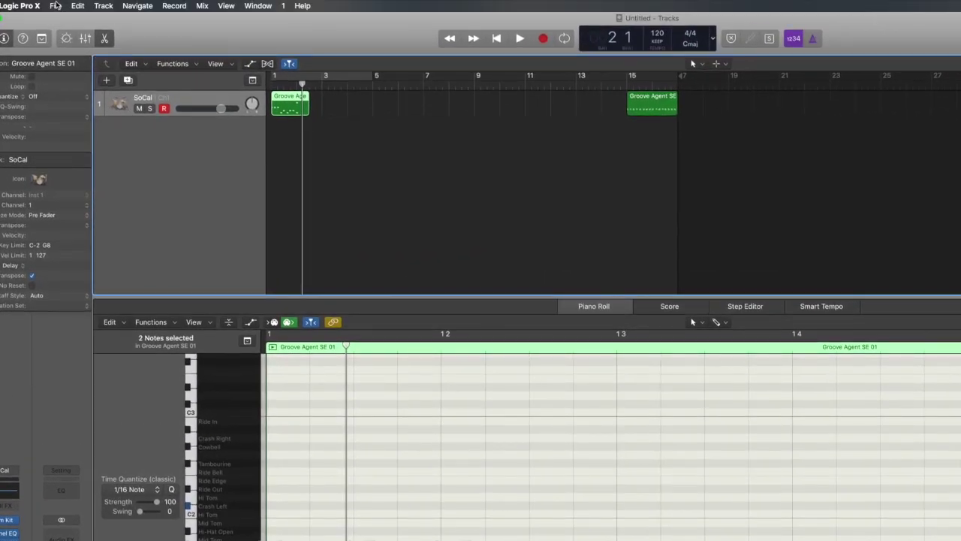
click(55, 6)
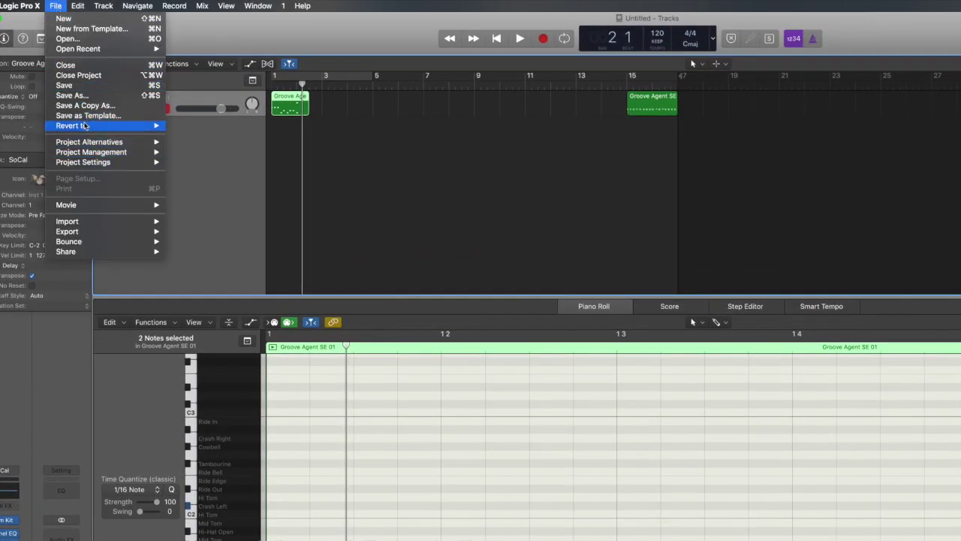
mouse_move(97, 232)
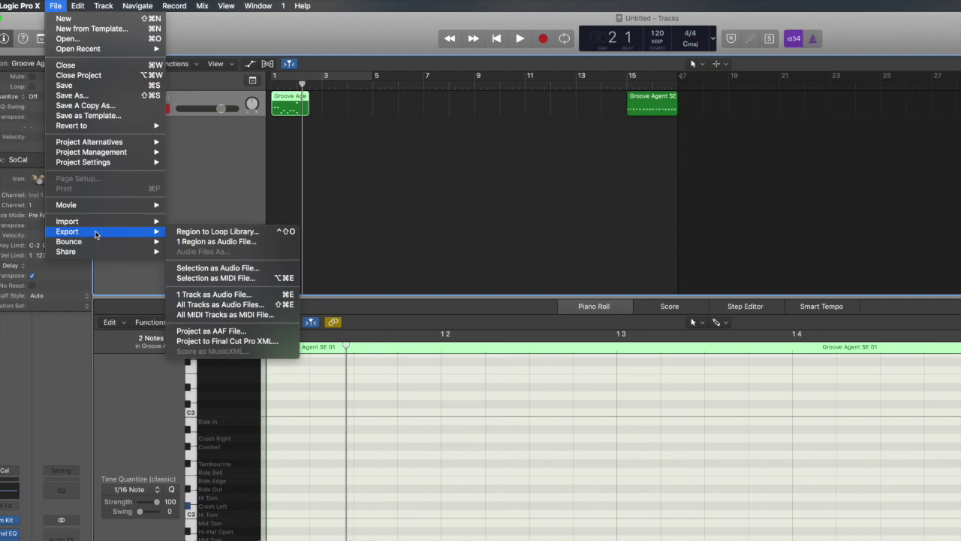
click(196, 283)
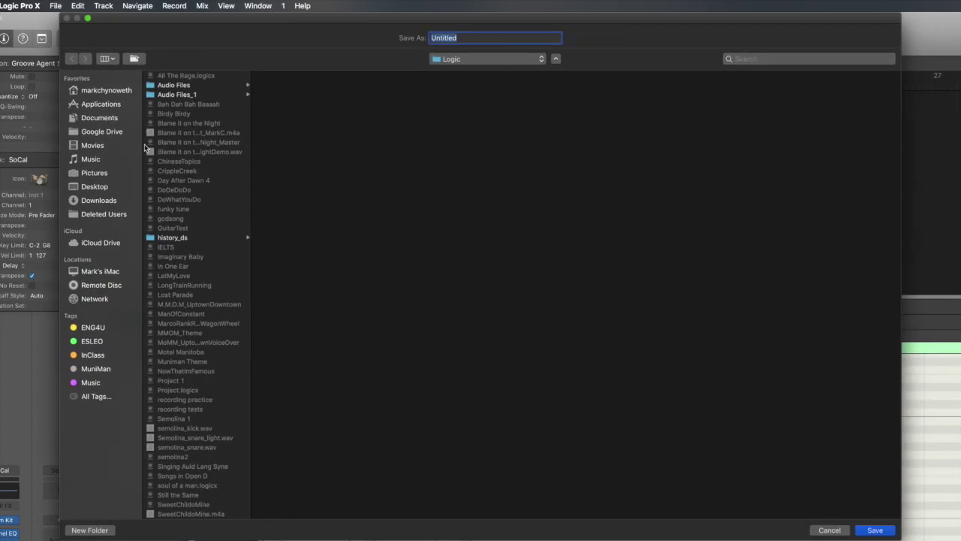
Set the export location to the Thor folder under Music, BBManager+BBWorkspace, BBWorkspace, BB_lib, Songs
click(100, 160)
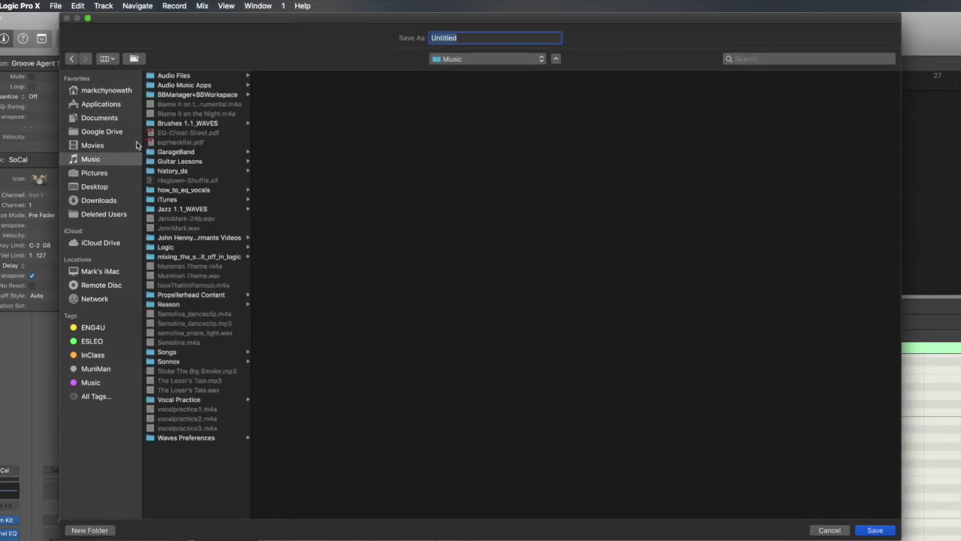
click(196, 95)
click(289, 85)
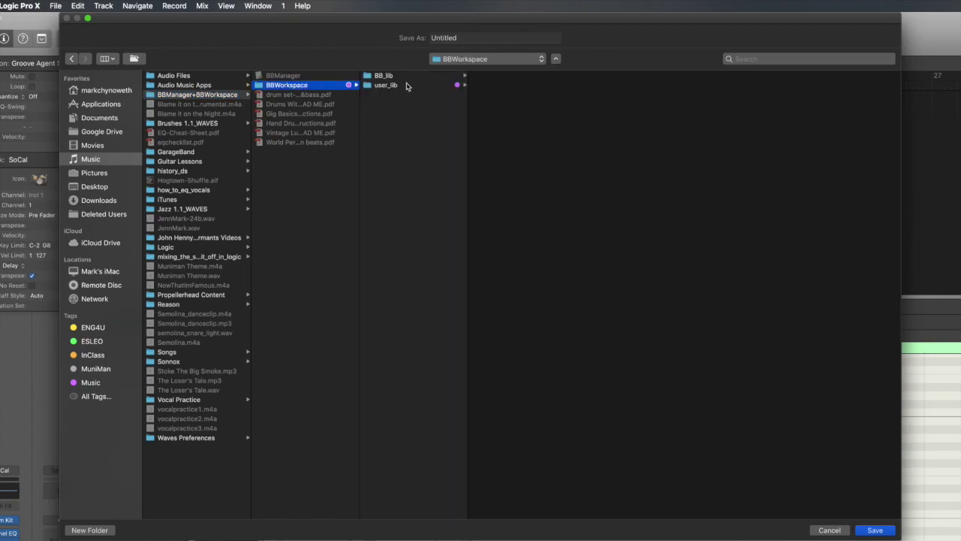
click(416, 76)
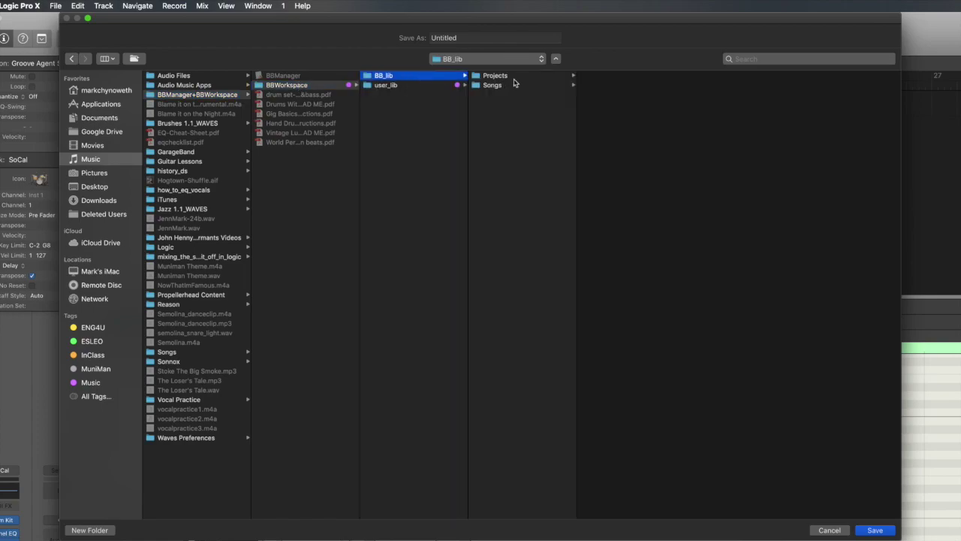
click(515, 85)
click(620, 76)
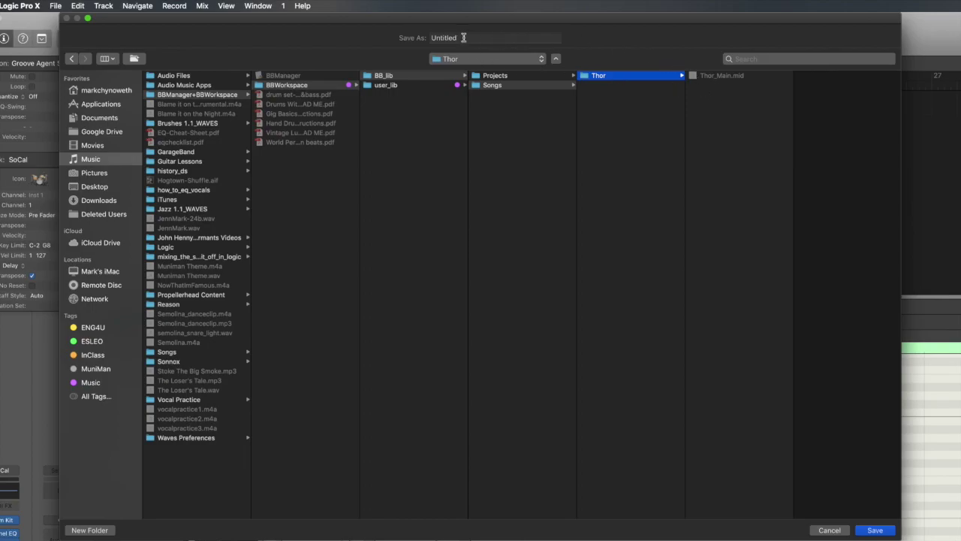
Name the exported MIDI file Thor_Intro, based on the existing Thor_Main file name, and save it
click(722, 77)
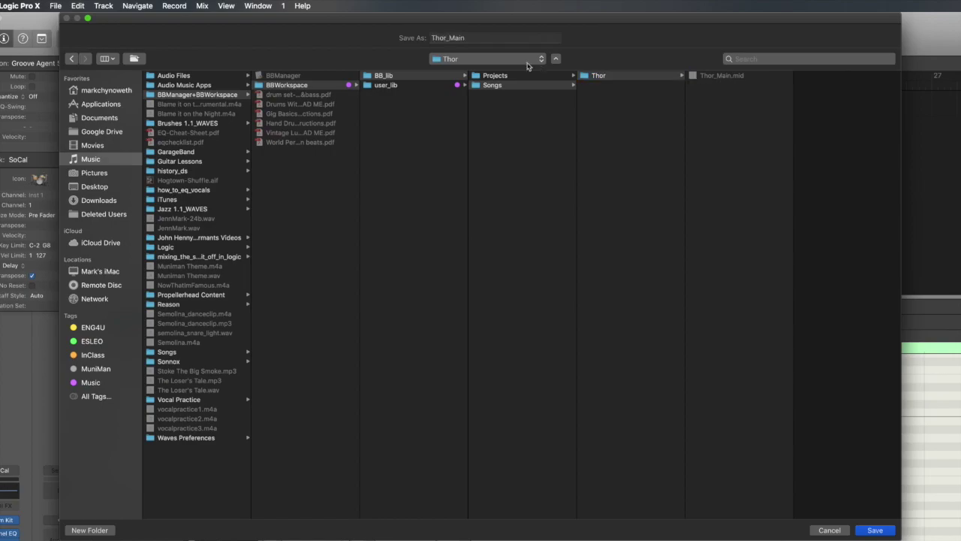
click(466, 38)
key(BackSpace)
key(BackSpace)
key(BackSpace)
key(BackSpace)
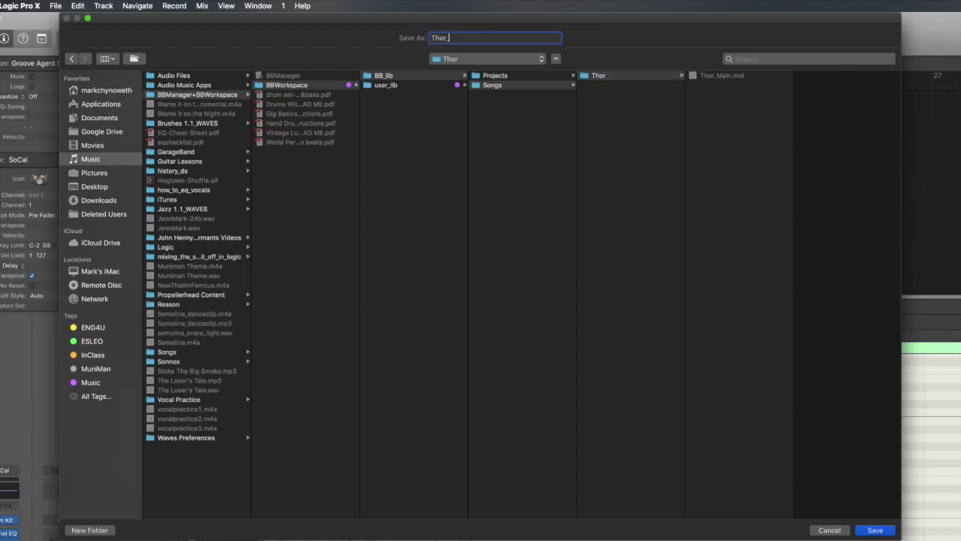
text(Intro)
click(888, 533)
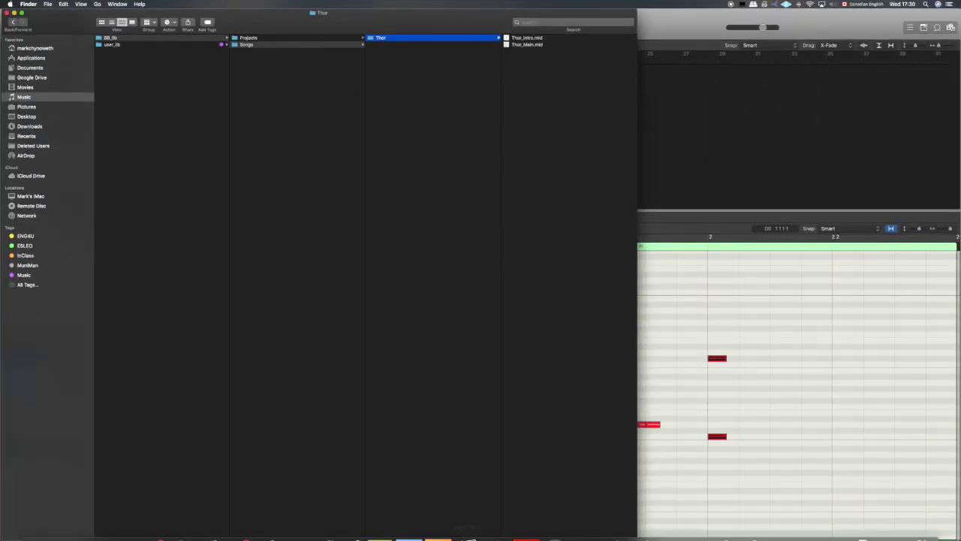
Switch to BeatBuddy Manager and add Thor_Intro.mid from the Thor folder as the Thor song's intro fill
mouse_move(439, 536)
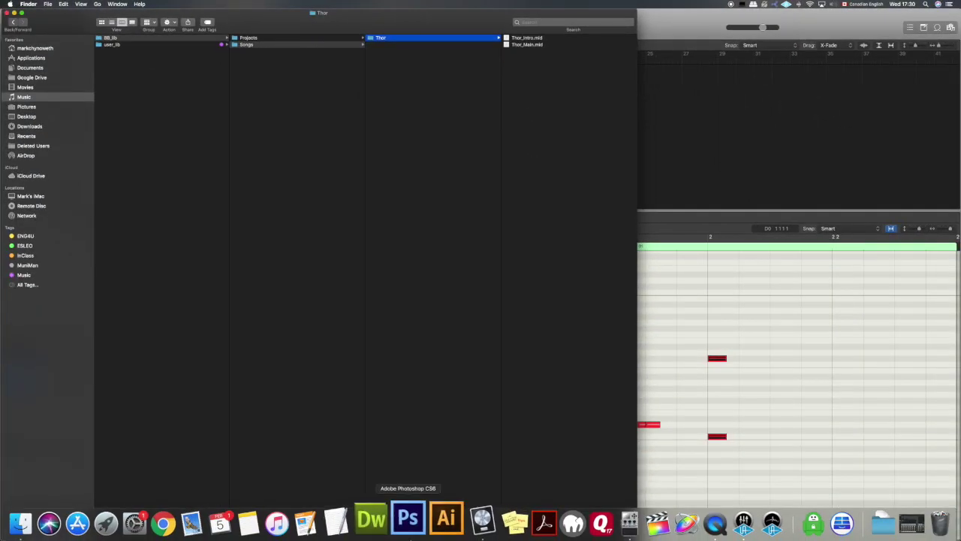
click(625, 522)
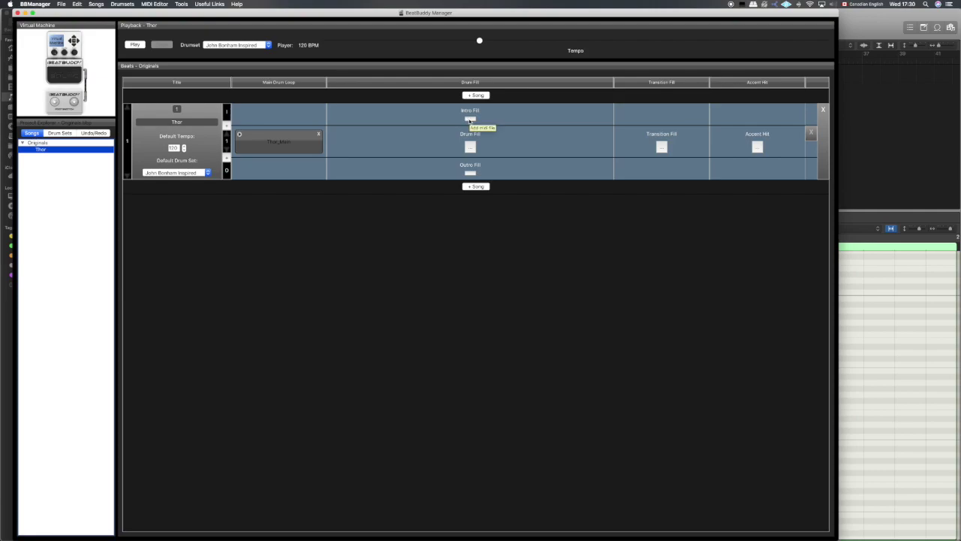
click(469, 120)
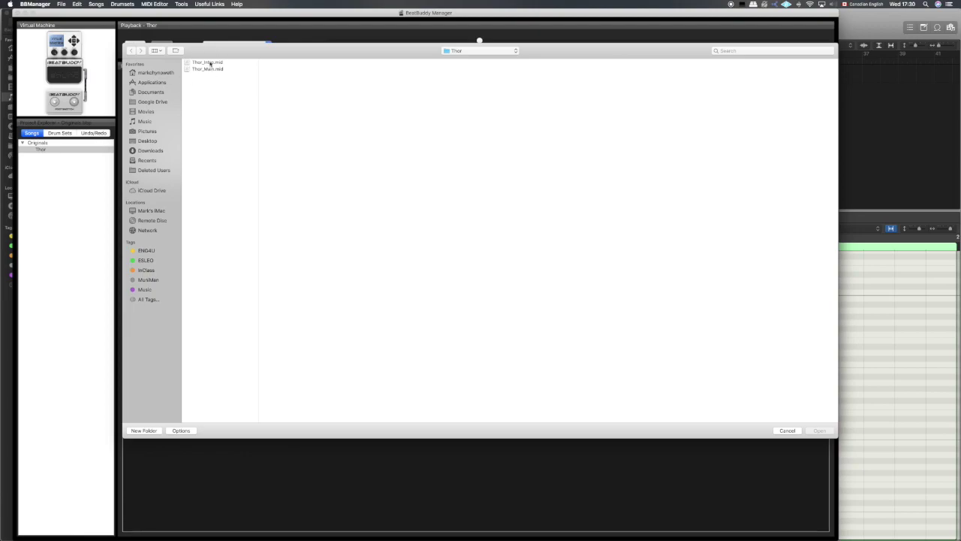
click(210, 63)
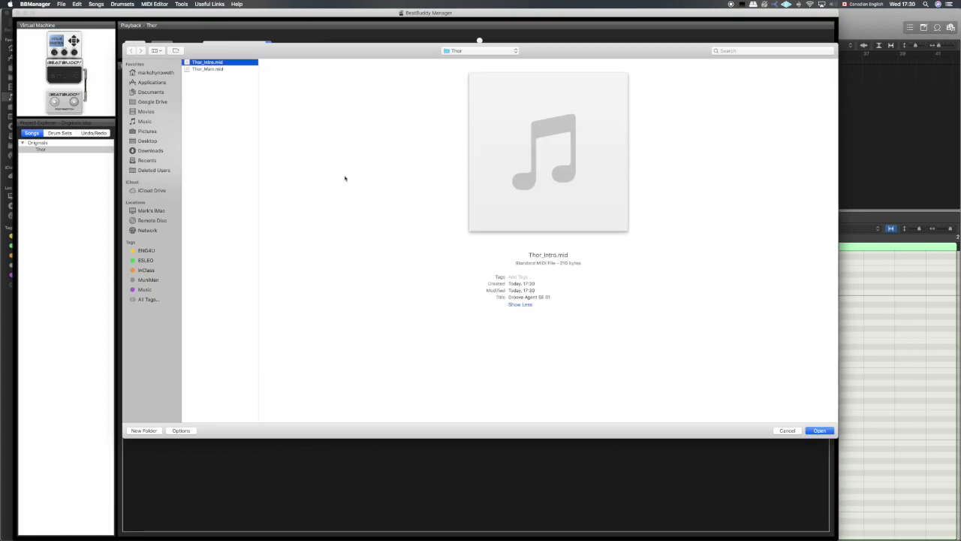
click(819, 430)
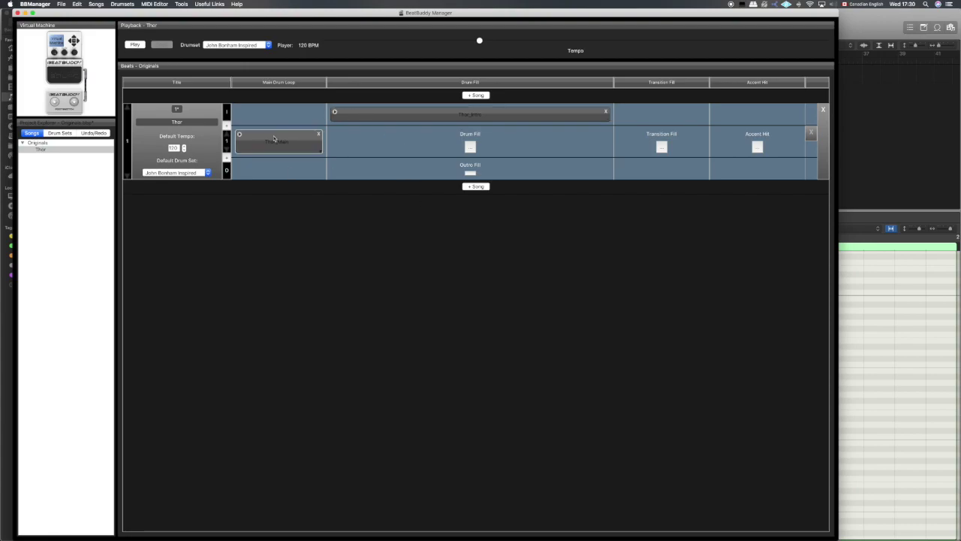
Preview the Thor_Intro fill, and test the Thor song through the virtual pedal, accepting the save of its changes
click(335, 113)
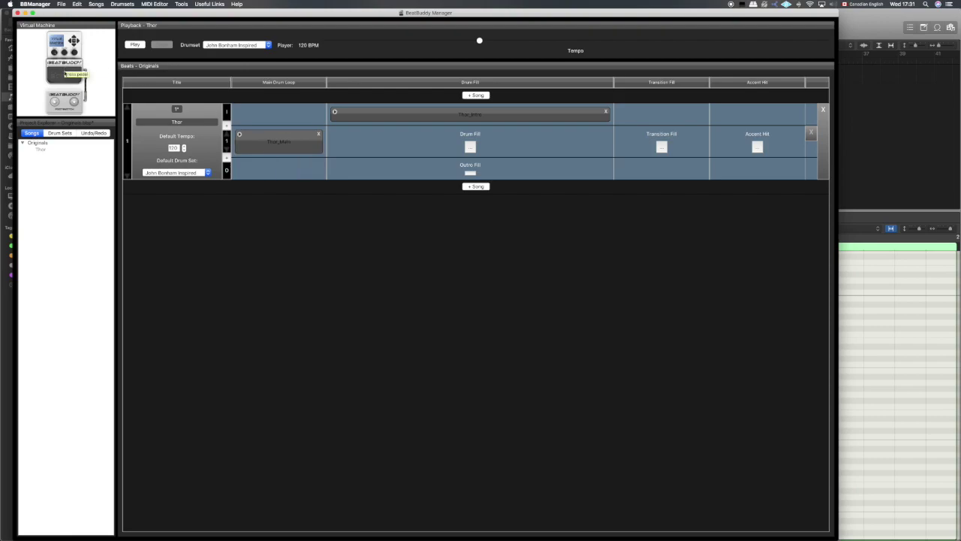
click(67, 76)
key(Return)
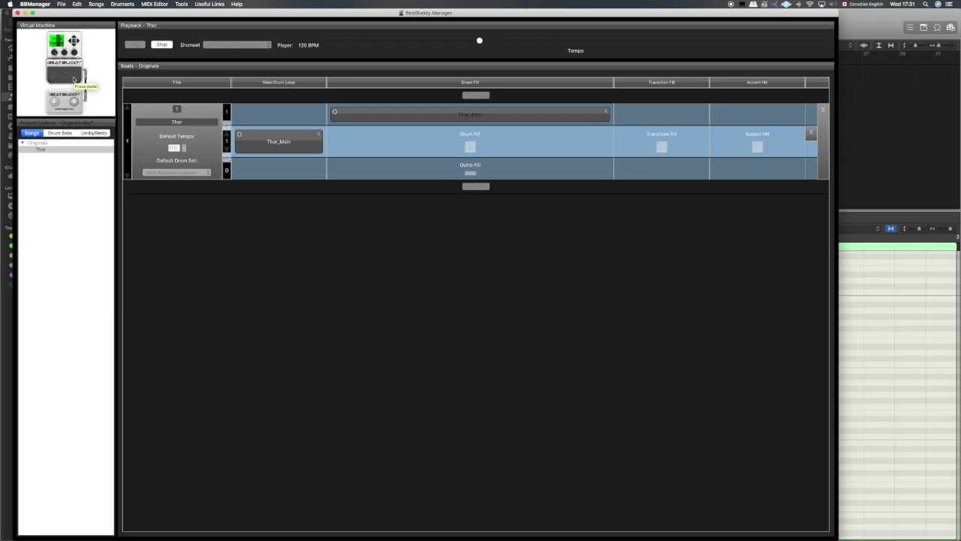
click(162, 45)
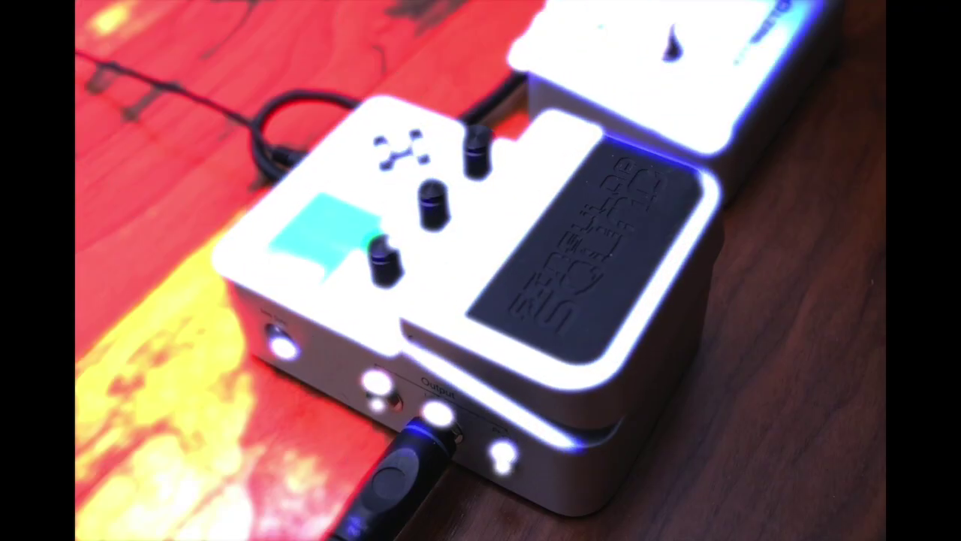